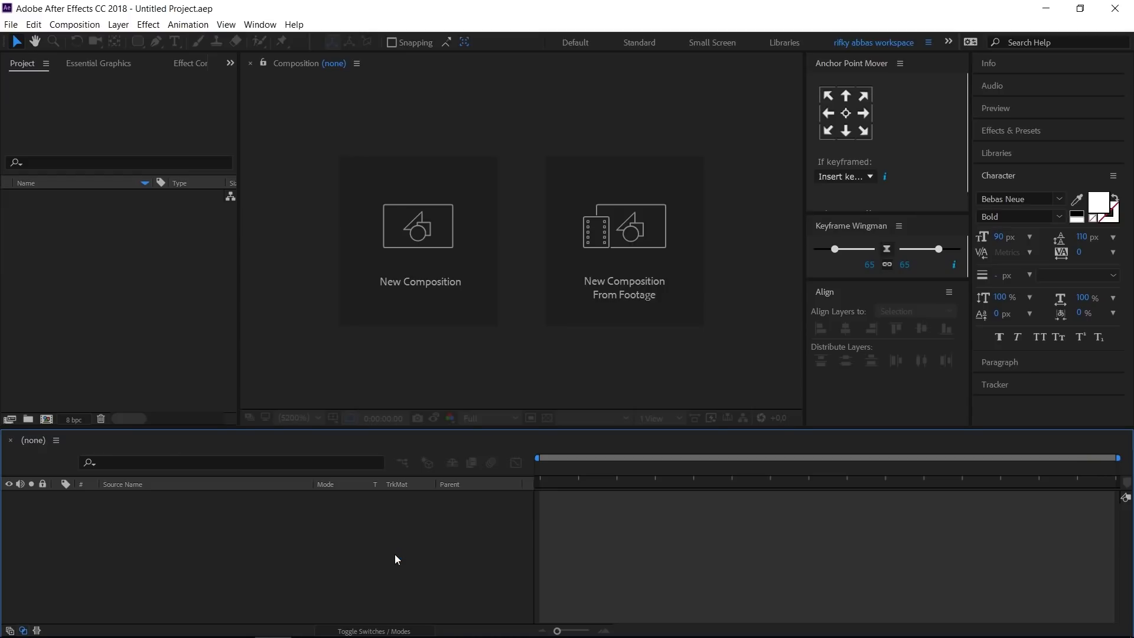
Create a new Comp 1 and type the title 'PEMUDA SETEMPAT' in the frame.
{"action": "key", "text": "ctrl+n"}
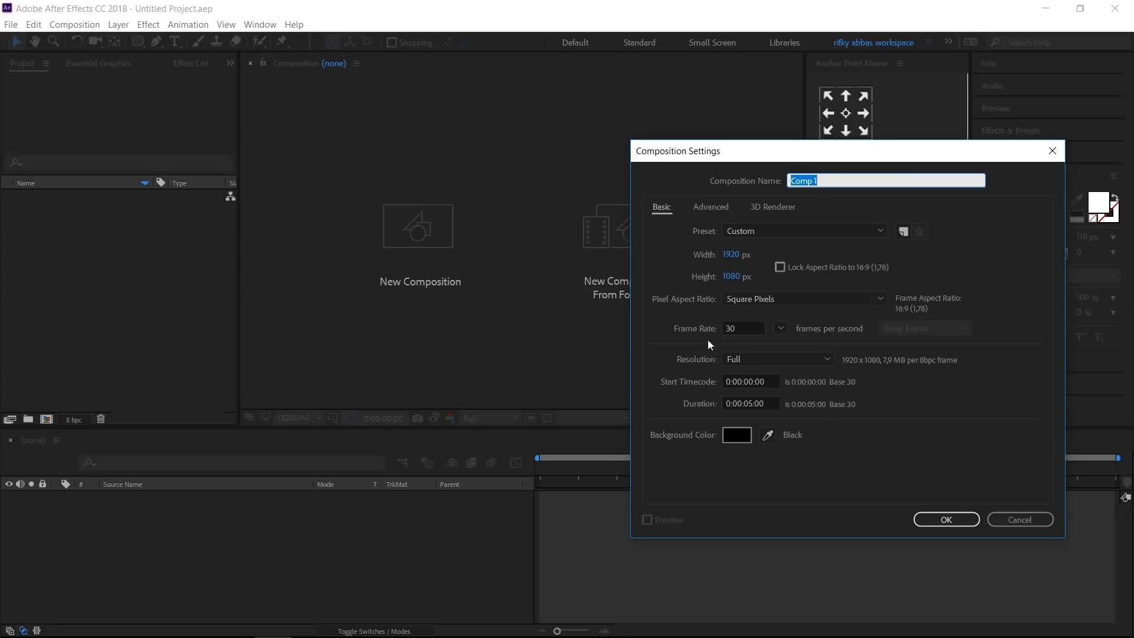
{"action": "left_click", "coordinate": [946, 520]}
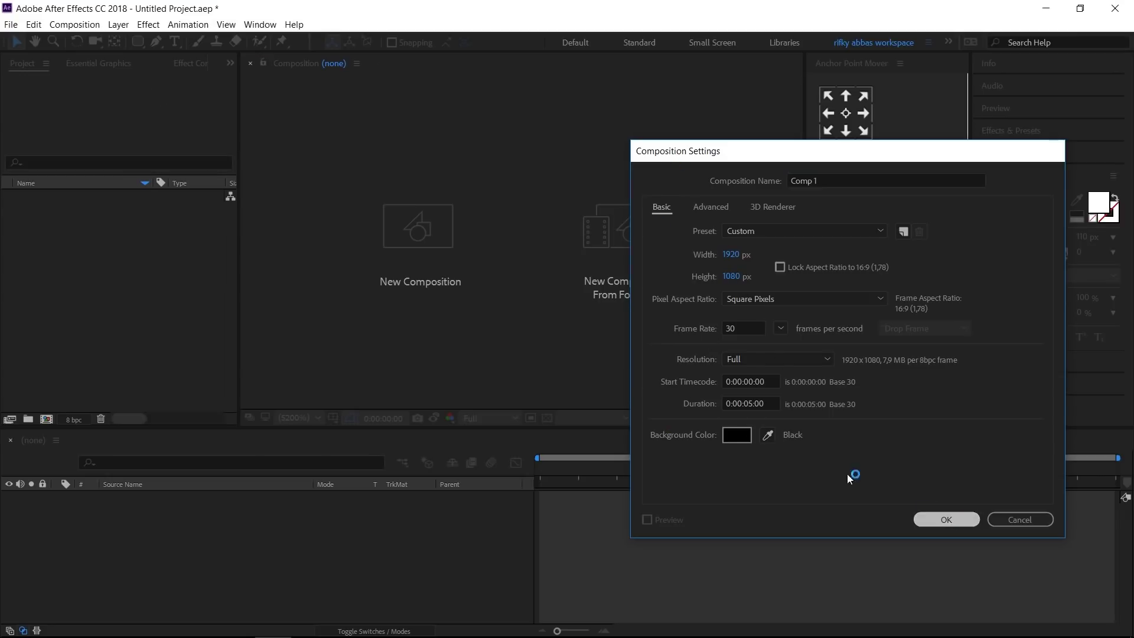
{"action": "left_click", "coordinate": [178, 41]}
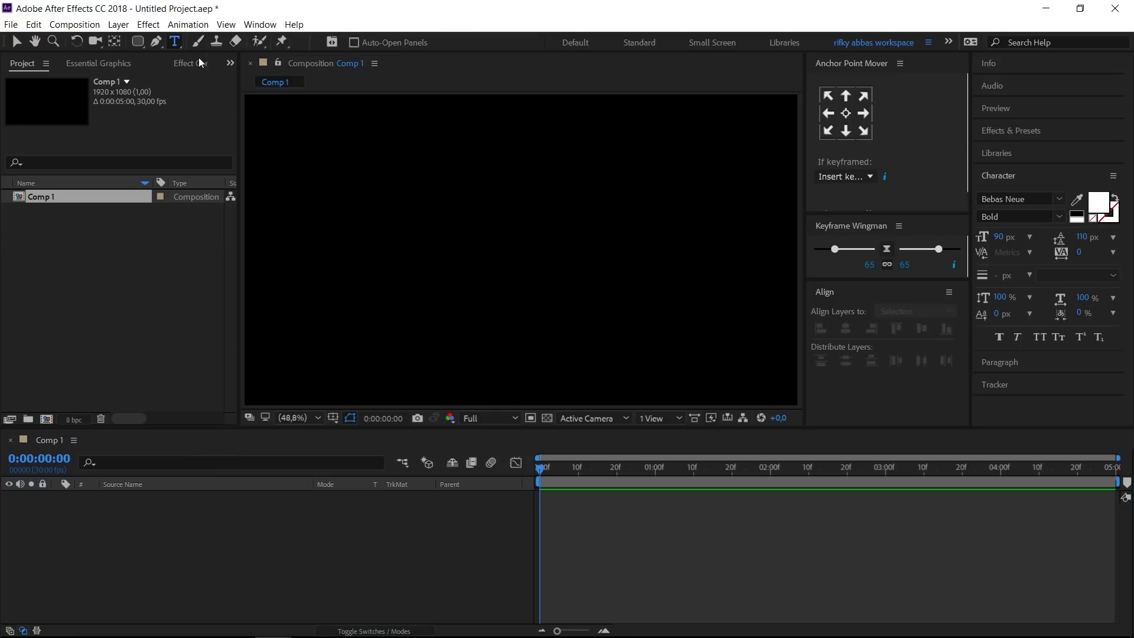
{"action": "left_click", "coordinate": [394, 199]}
{"action": "type", "text": "pemuda setempat"}
{"action": "left_click", "coordinate": [17, 41]}
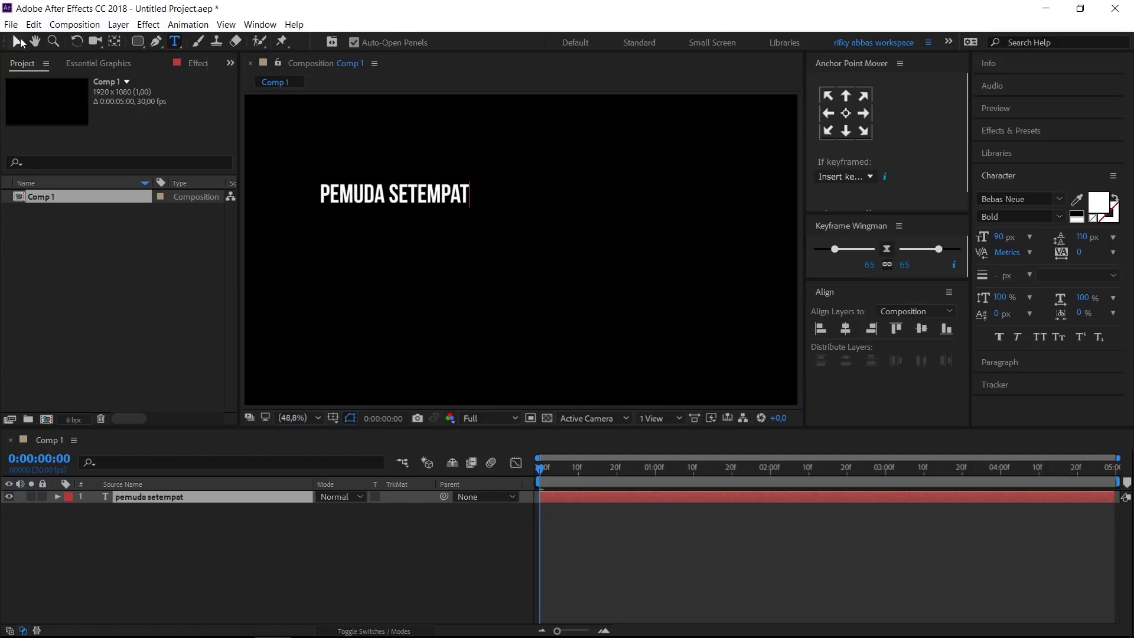
Centre the title's anchor point and align it to the composition's horizontal and vertical centre.
{"action": "left_click", "coordinate": [847, 113]}
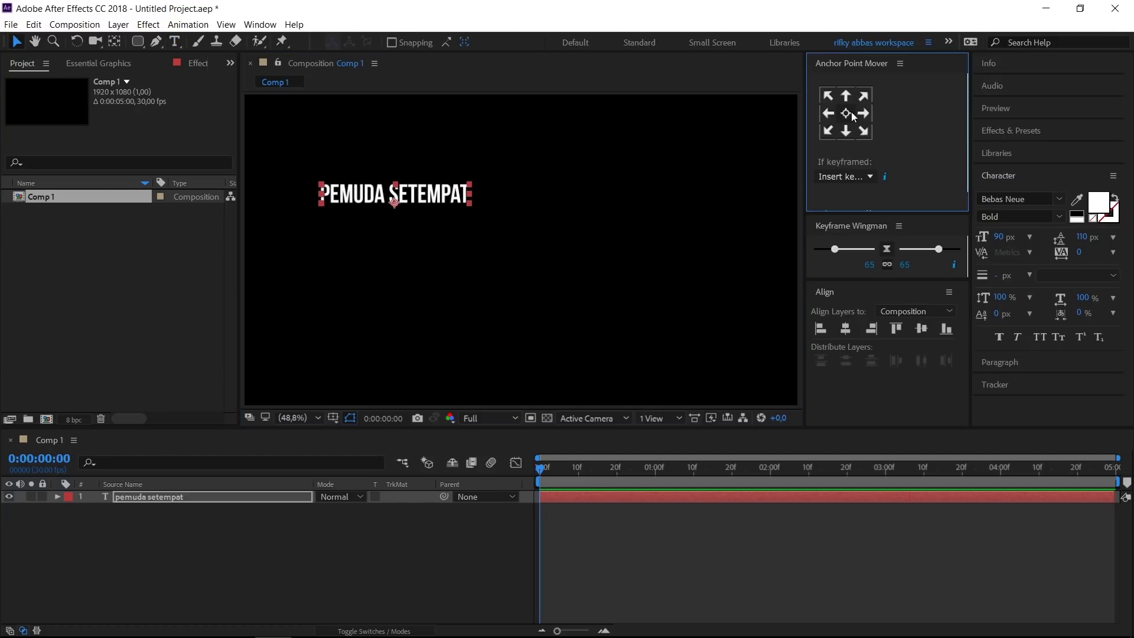
{"action": "left_click", "coordinate": [844, 328]}
{"action": "left_click", "coordinate": [921, 329]}
{"action": "left_click", "coordinate": [334, 569]}
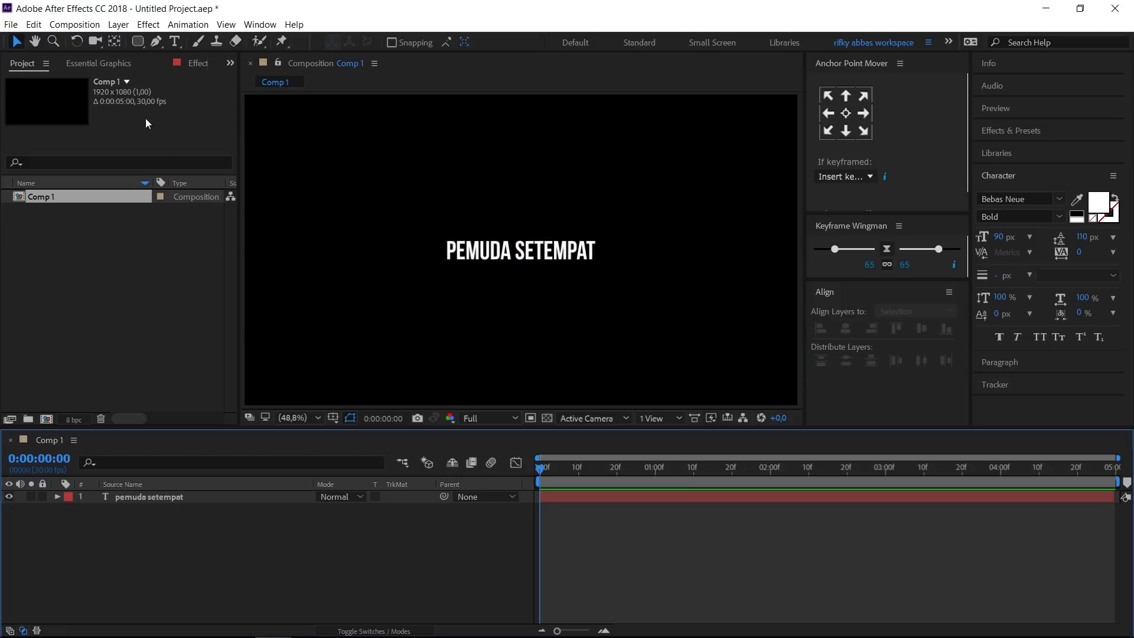
Draw a white rounded box right of the title, centre its anchor and align it vertically.
{"action": "left_click", "coordinate": [140, 41]}
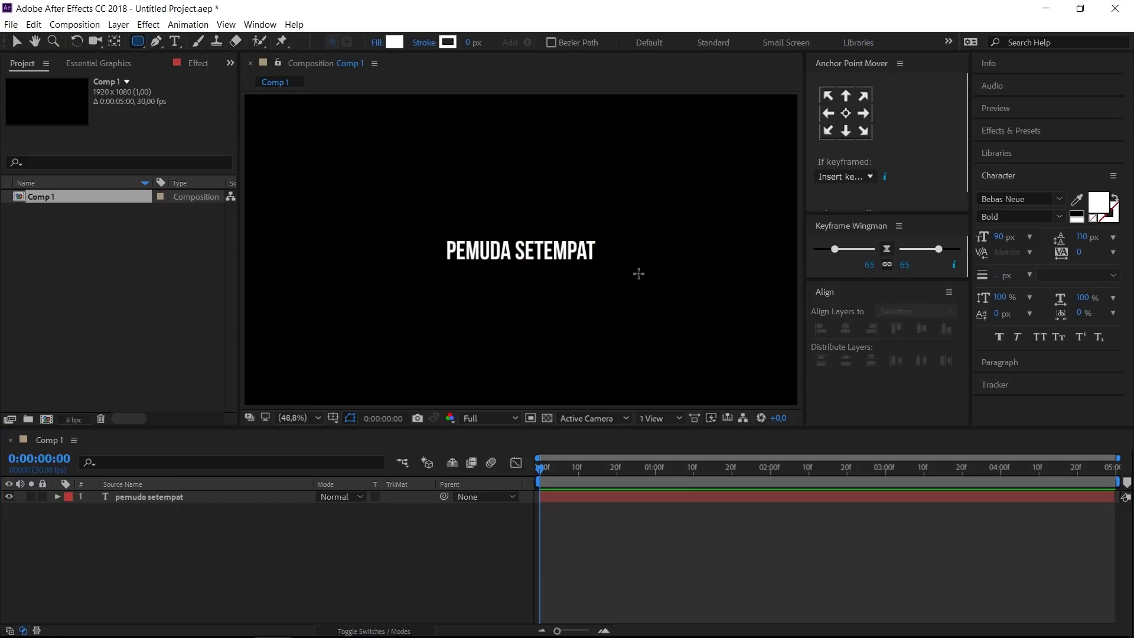
{"action": "mouse_move", "coordinate": [606, 235]}
{"action": "left_mouse_down"}
{"action": "mouse_move", "coordinate": [730, 264]}
{"action": "mouse_move", "coordinate": [719, 263]}
{"action": "left_mouse_up"}
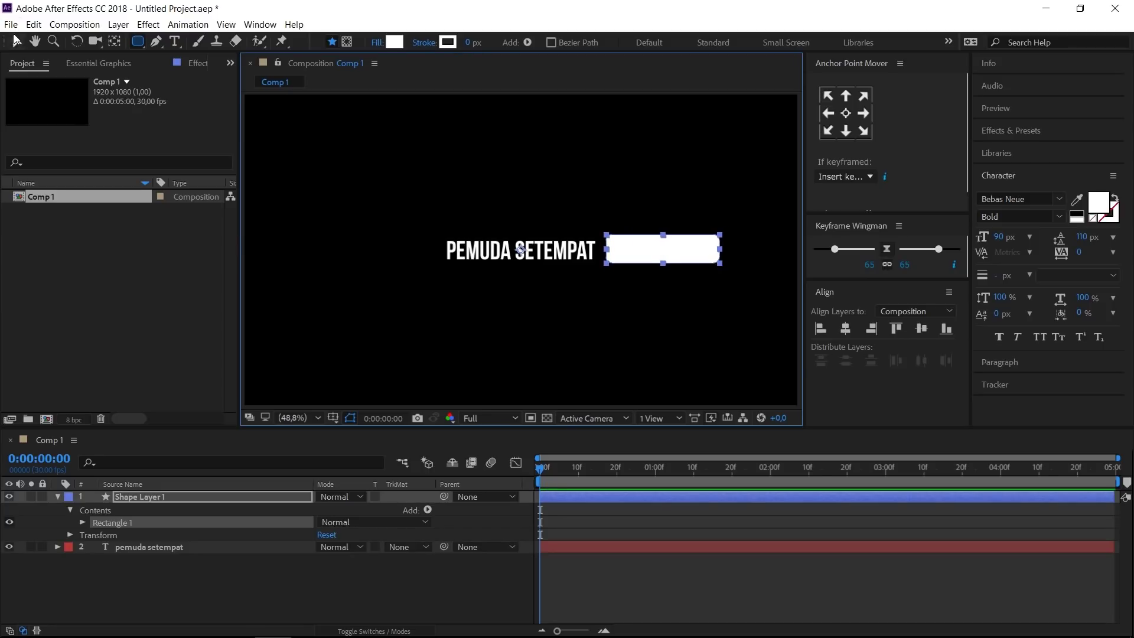
{"action": "left_click", "coordinate": [17, 40]}
{"action": "left_click", "coordinate": [845, 113]}
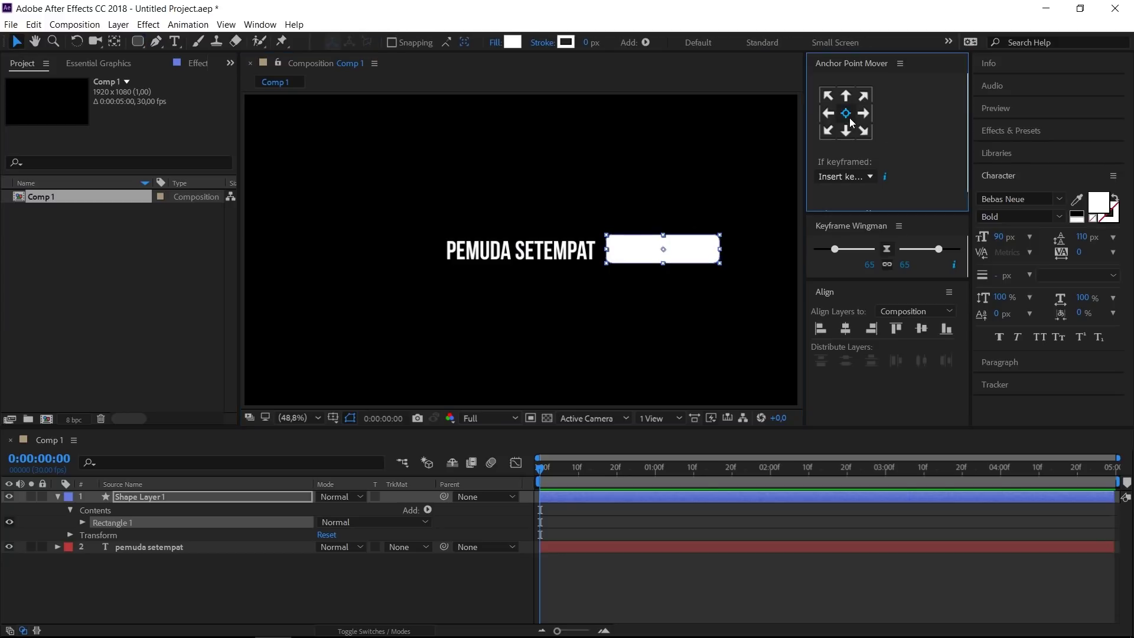
{"action": "left_click", "coordinate": [919, 329]}
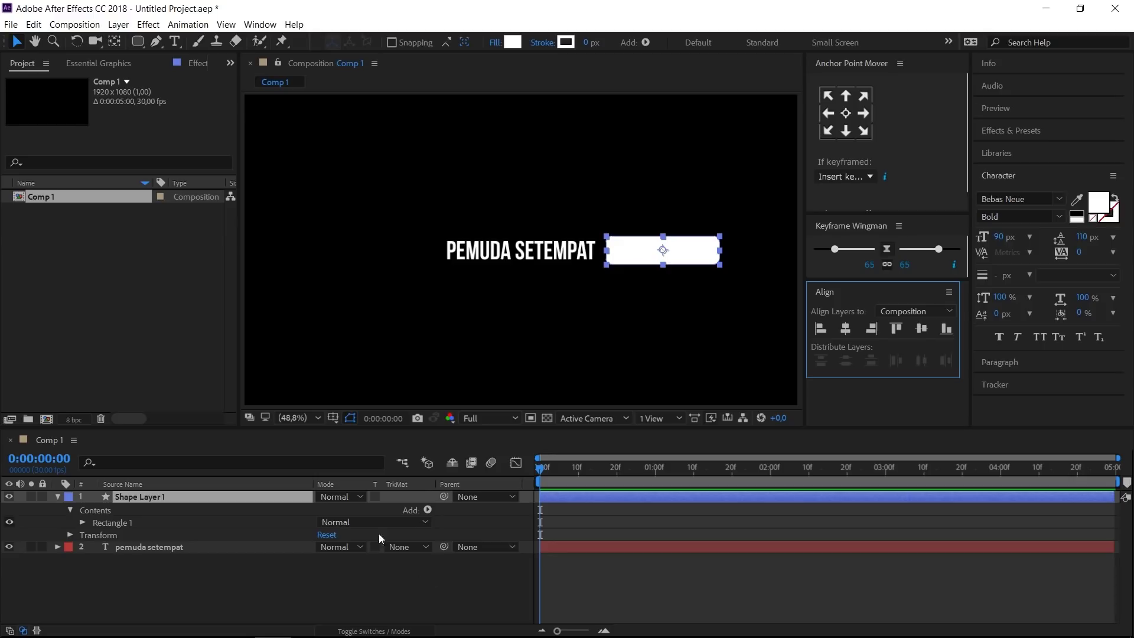
Move the title and box left together so they sit side by side.
{"action": "left_click", "coordinate": [204, 549], "text": "shift"}
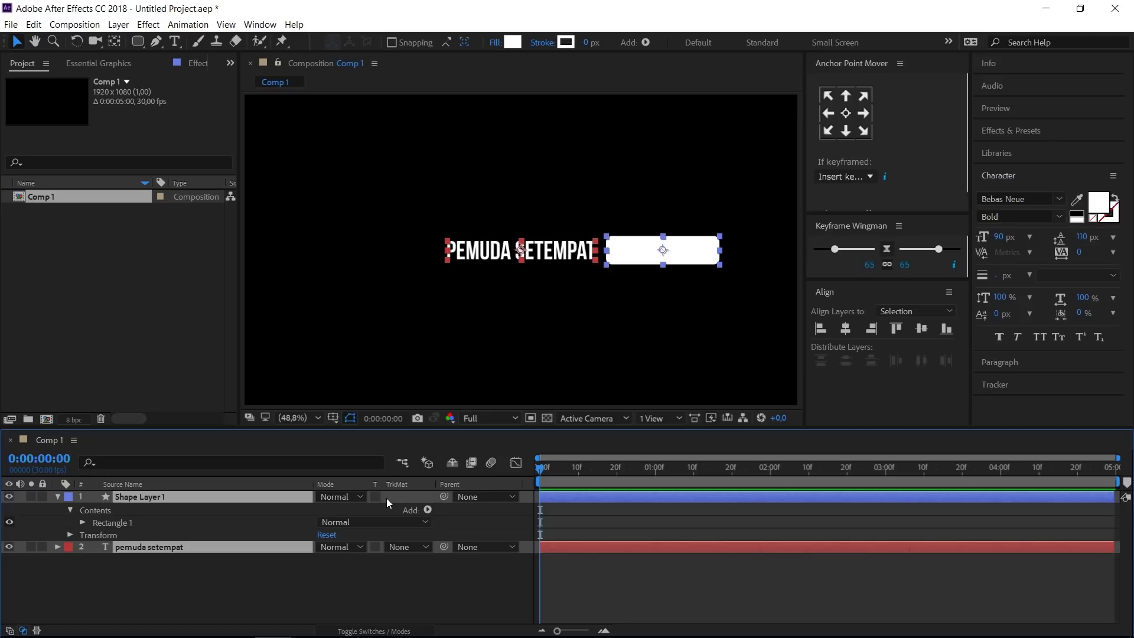
{"action": "key", "text": "apostrophe"}
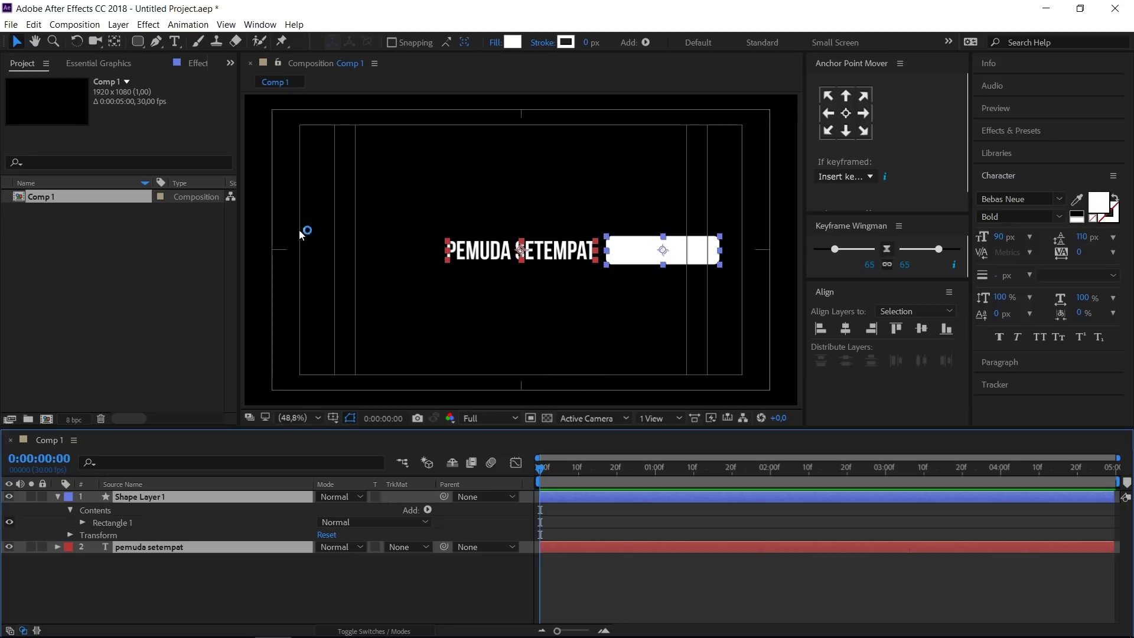
{"action": "mouse_move", "coordinate": [694, 260]}
{"action": "left_mouse_down"}
{"action": "mouse_move", "coordinate": [612, 262]}
{"action": "mouse_move", "coordinate": [627, 264]}
{"action": "left_mouse_up"}
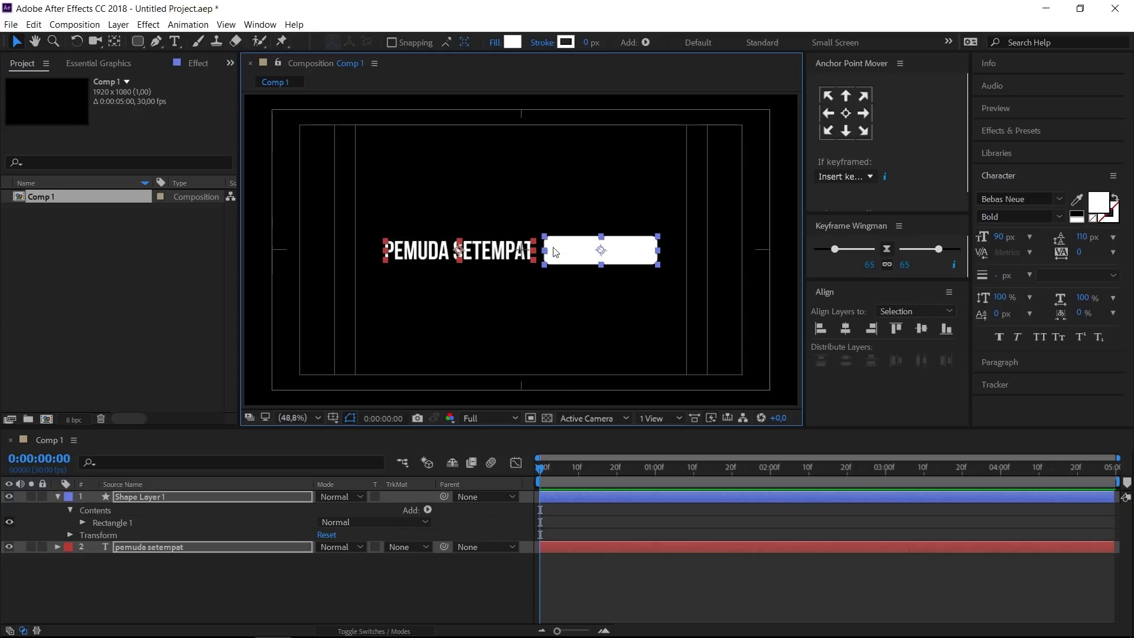
Type a new text layer listing VLOG, REVIEW, TIPS & TRICK and TUTORIAL on separate lines.
{"action": "left_click", "coordinate": [217, 583]}
{"action": "left_click", "coordinate": [177, 42]}
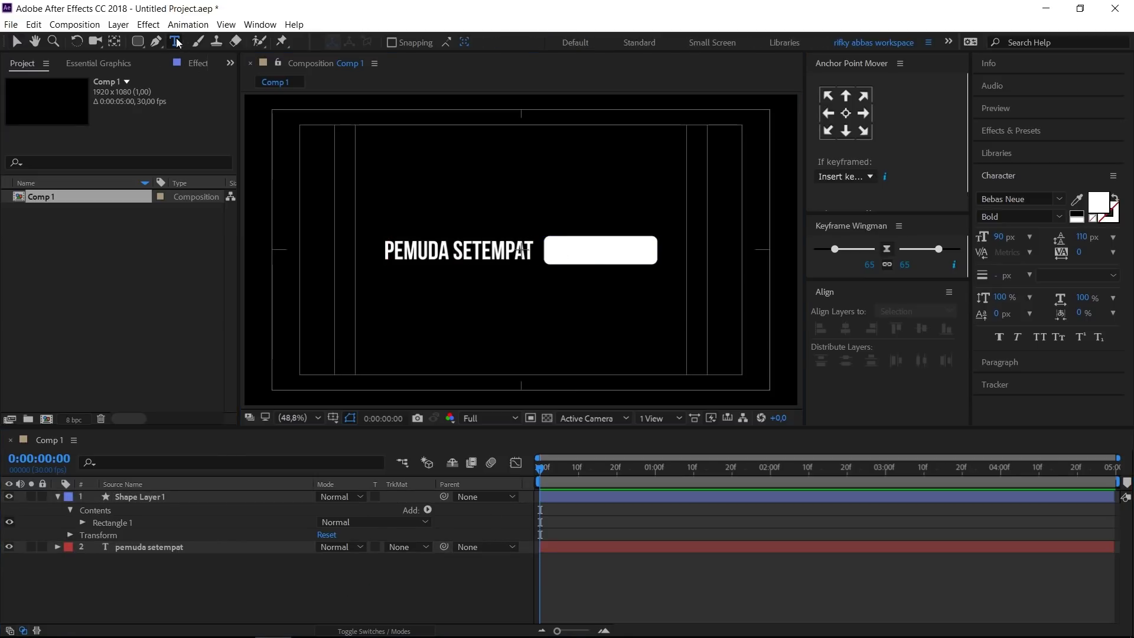
{"action": "left_click", "coordinate": [490, 284]}
{"action": "type", "text": "vlio"}
{"action": "key", "text": "BackSpace"}
{"action": "key", "text": "BackSpace"}
{"action": "type", "text": "ogreview"}
{"action": "key", "text": "Return"}
{"action": "type", "text": "tips"}
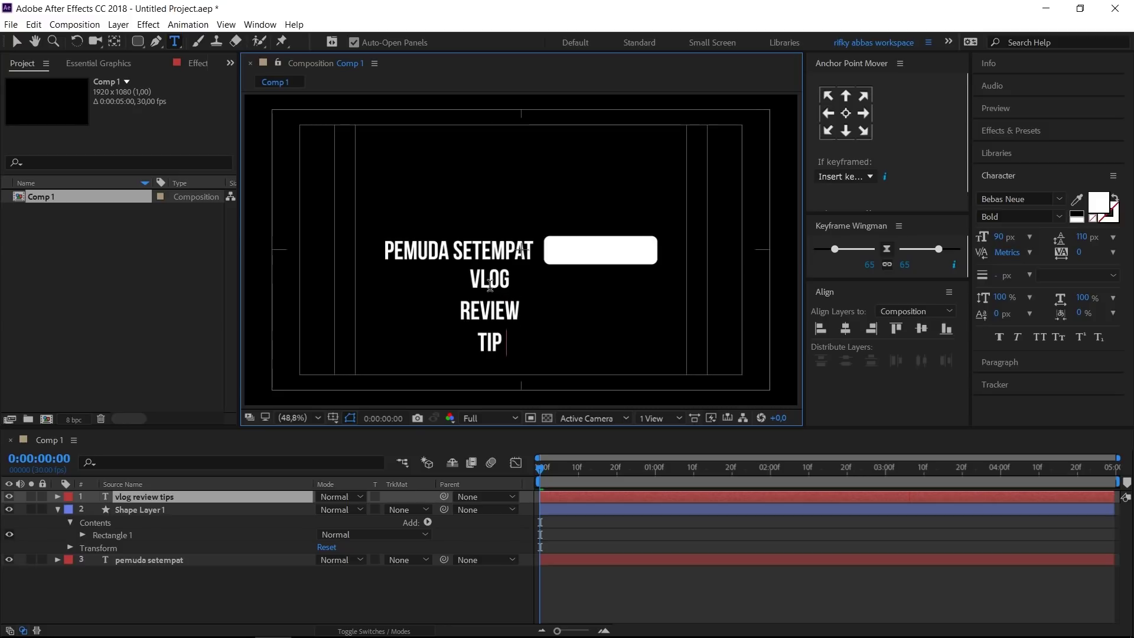
{"action": "type", "text": " & trick tutoria"}
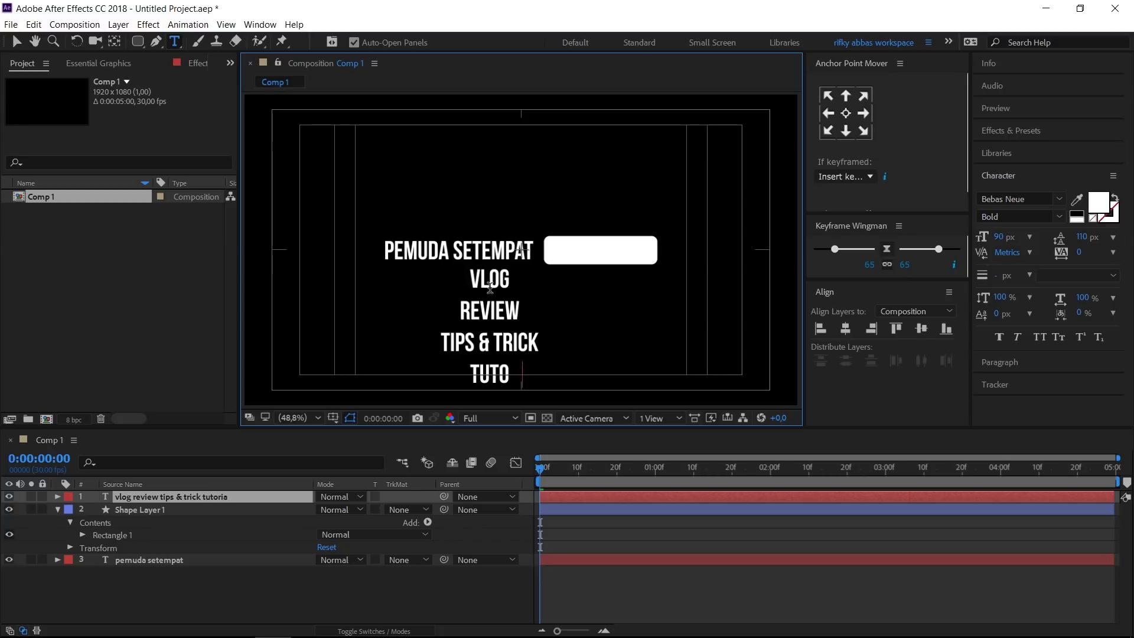
{"action": "type", "text": "l"}
Centre the word list's anchor point and move it under the white box.
{"action": "left_click", "coordinate": [16, 42]}
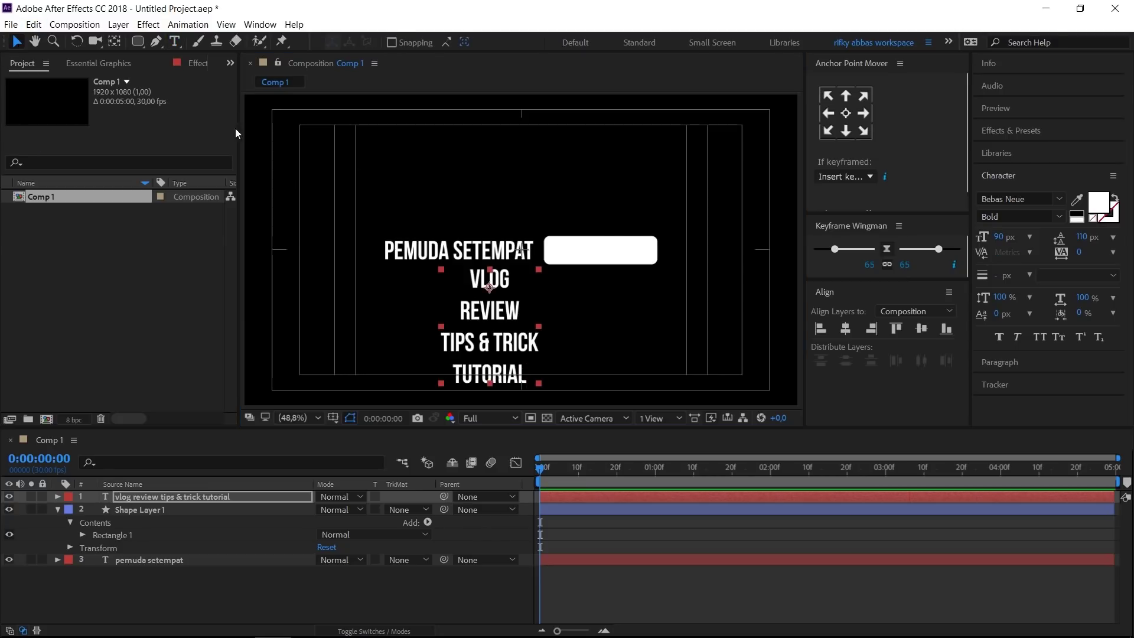
{"action": "left_click", "coordinate": [845, 114]}
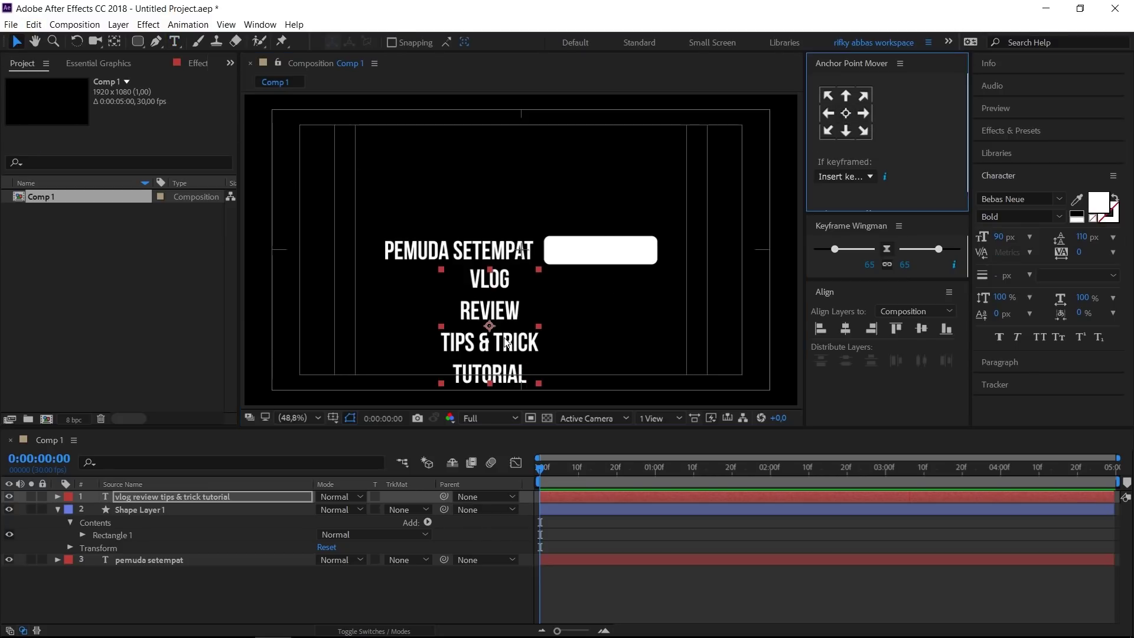
{"action": "left_click_drag", "start_coordinate": [506, 342], "coordinate": [601, 301]}
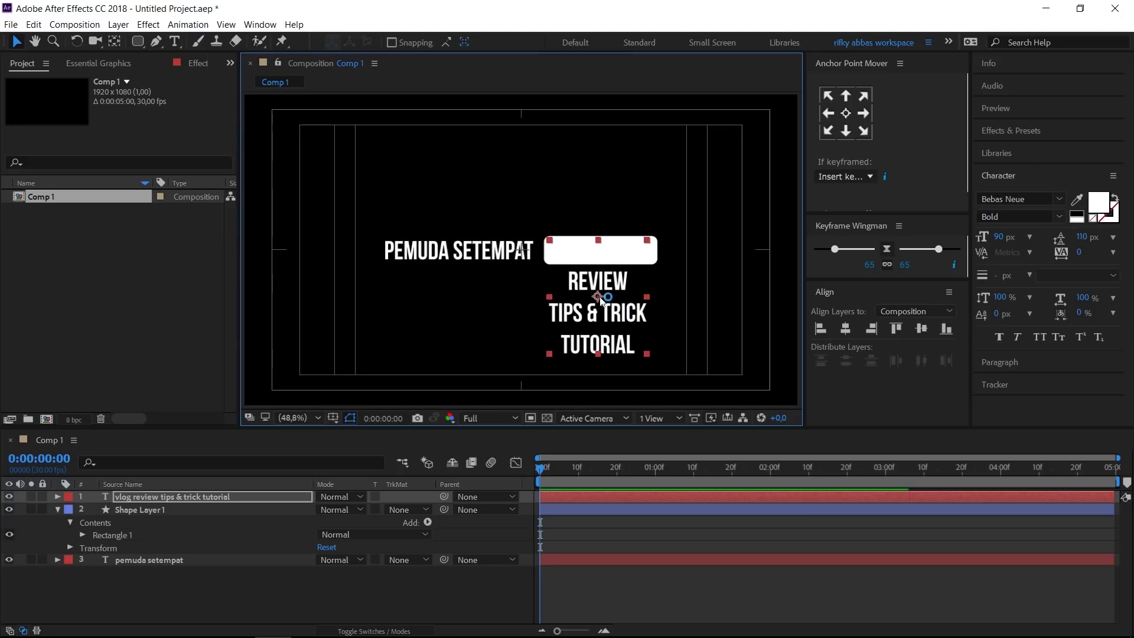
Make the word list's text colour red.
{"action": "left_click", "coordinate": [1098, 203]}
{"action": "left_click", "coordinate": [867, 229]}
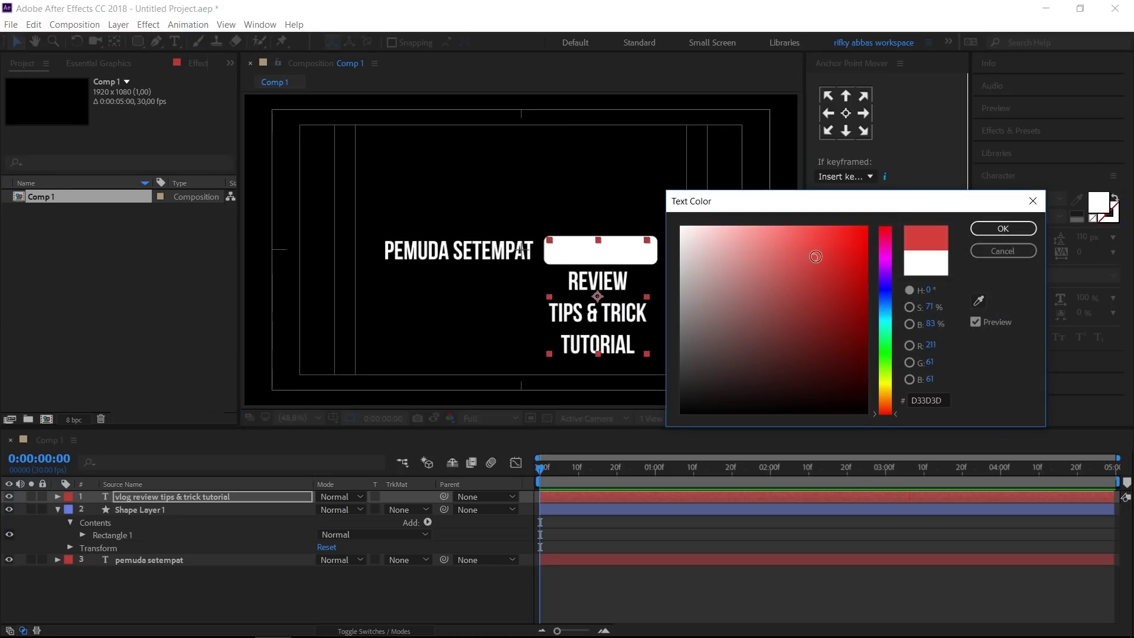
{"action": "left_click", "coordinate": [1002, 230]}
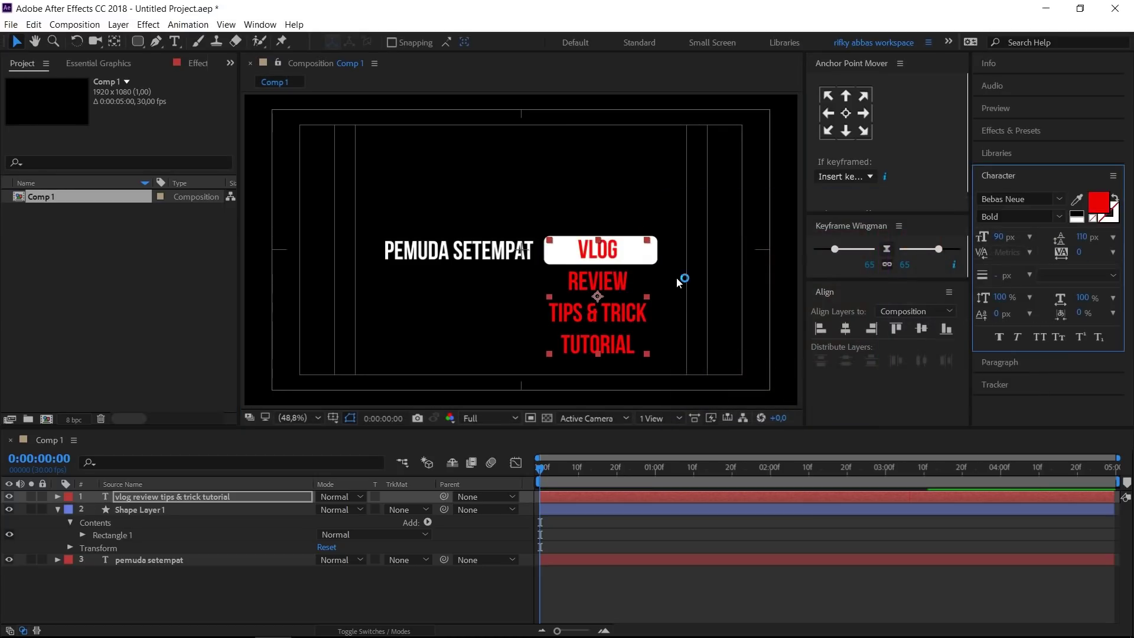
Move the red words up so TIPS & TRICK sits inside the box, position 1232.5, 484.8.
{"action": "mouse_move", "coordinate": [632, 291]}
{"action": "left_mouse_down"}
{"action": "mouse_move", "coordinate": [637, 234]}
{"action": "mouse_move", "coordinate": [515, 273]}
{"action": "left_mouse_up"}
{"action": "scroll", "coordinate": [656, 261], "scroll_direction": "up", "scroll_amount": 3}
{"action": "scroll", "coordinate": [515, 272], "scroll_direction": "up", "scroll_amount": 2}
{"action": "mouse_move", "coordinate": [592, 271]}
{"action": "left_mouse_down"}
{"action": "mouse_move", "coordinate": [556, 270]}
{"action": "mouse_move", "coordinate": [570, 273]}
{"action": "left_mouse_up"}
{"action": "key", "text": "v"}
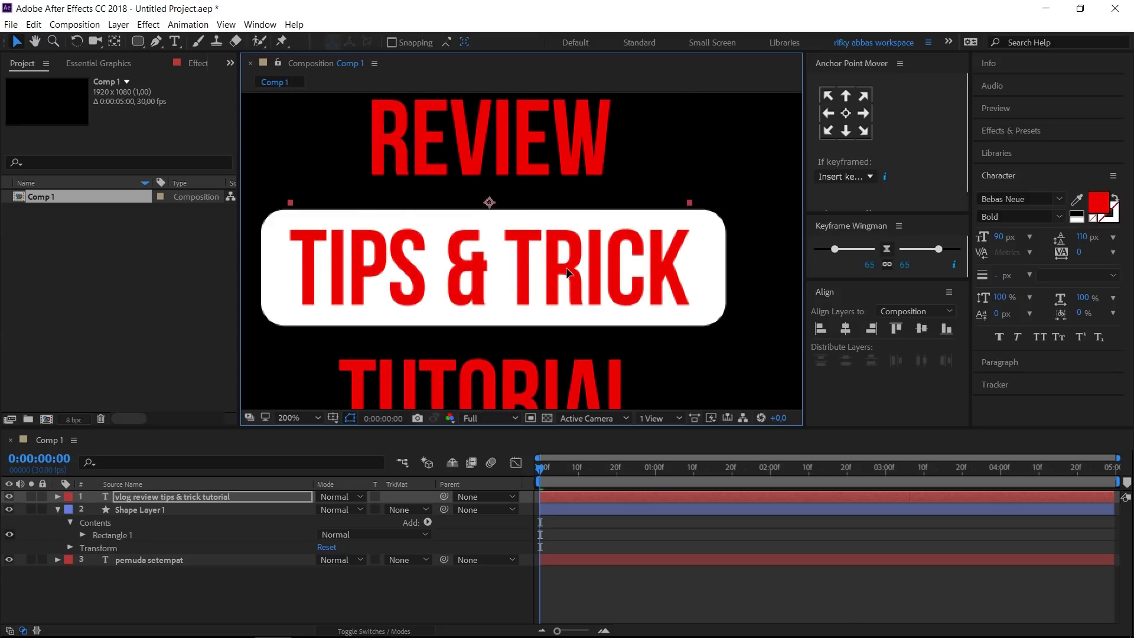
{"action": "key", "text": "shift+slash"}
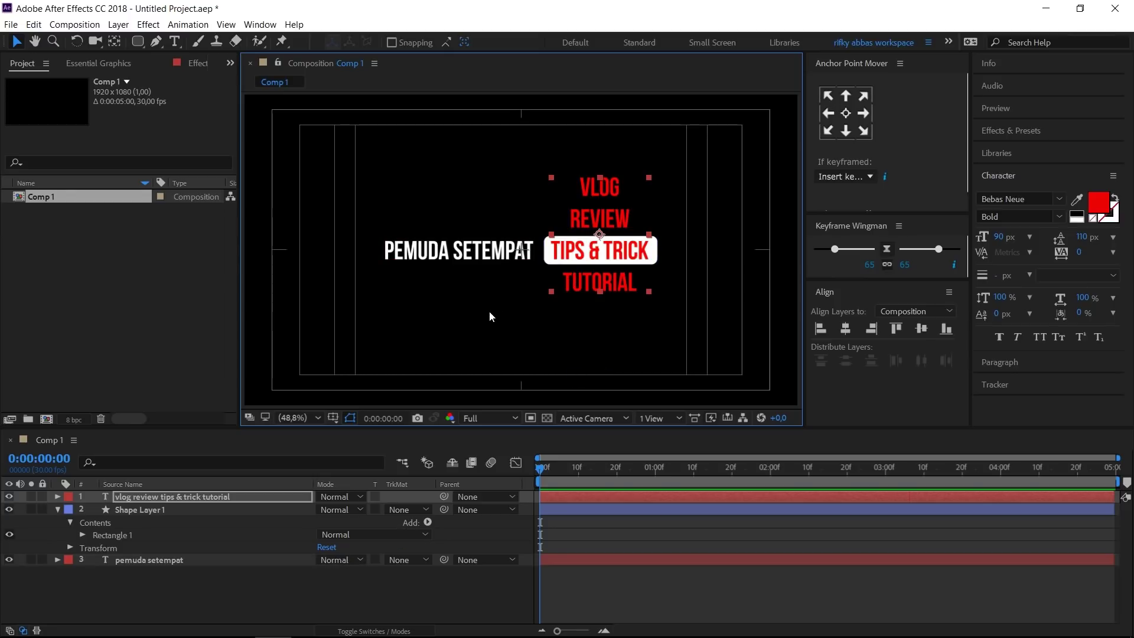
{"action": "key", "text": "p"}
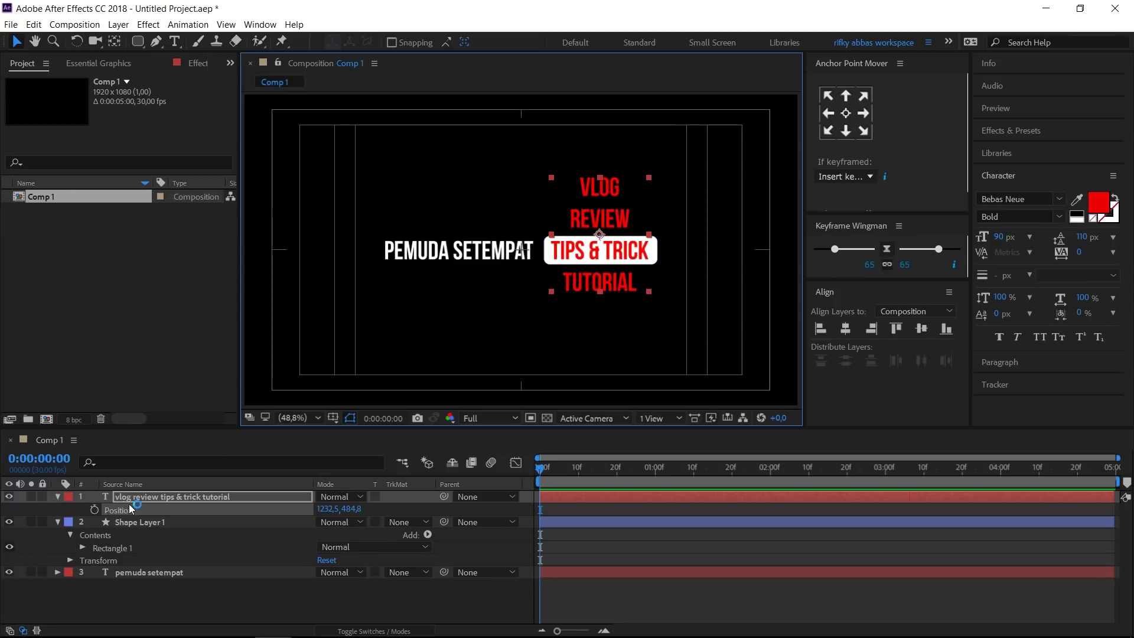
Keyframe the word list's position with VLOG in the box at 0 and REVIEW at frame 20.
{"action": "left_click", "coordinate": [95, 509]}
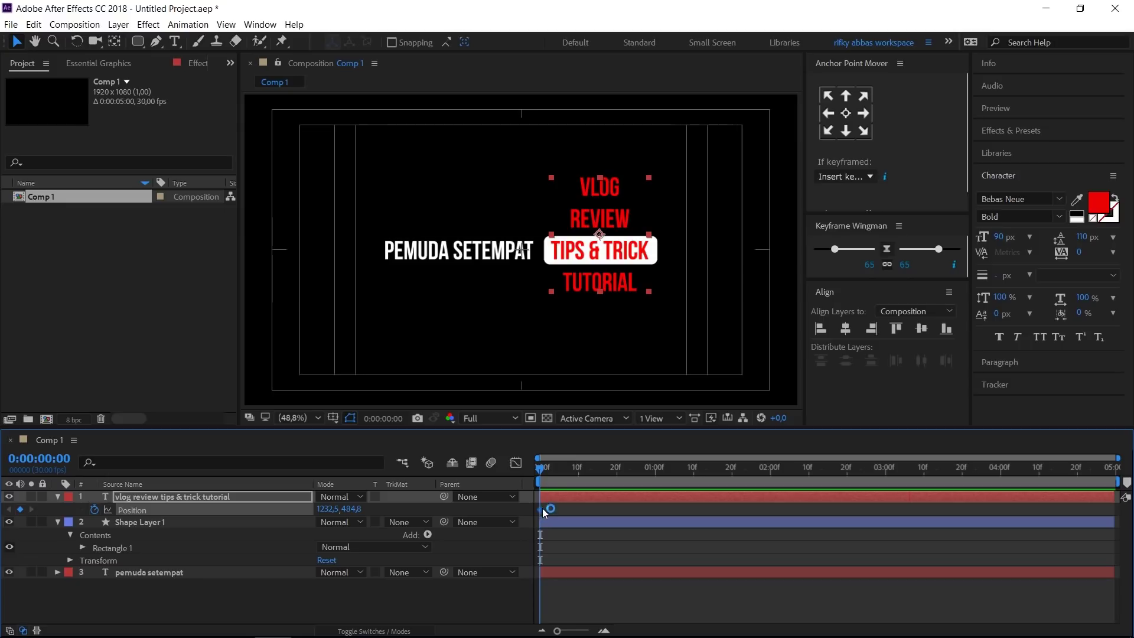
{"action": "left_click_drag", "start_coordinate": [611, 221], "coordinate": [603, 283]}
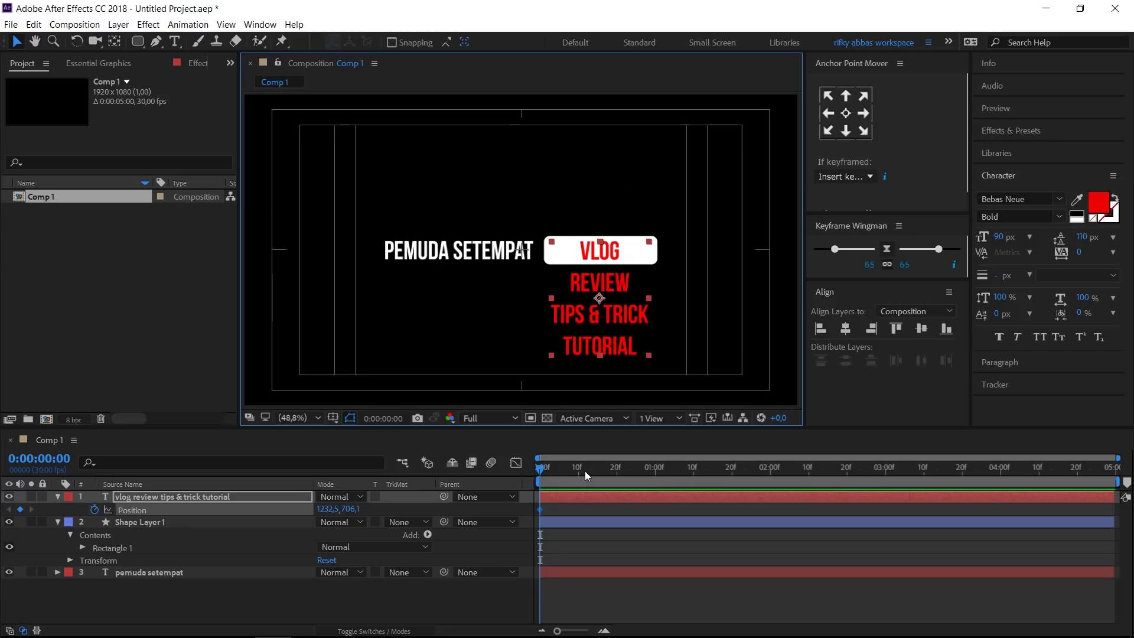
{"action": "left_click", "coordinate": [615, 470]}
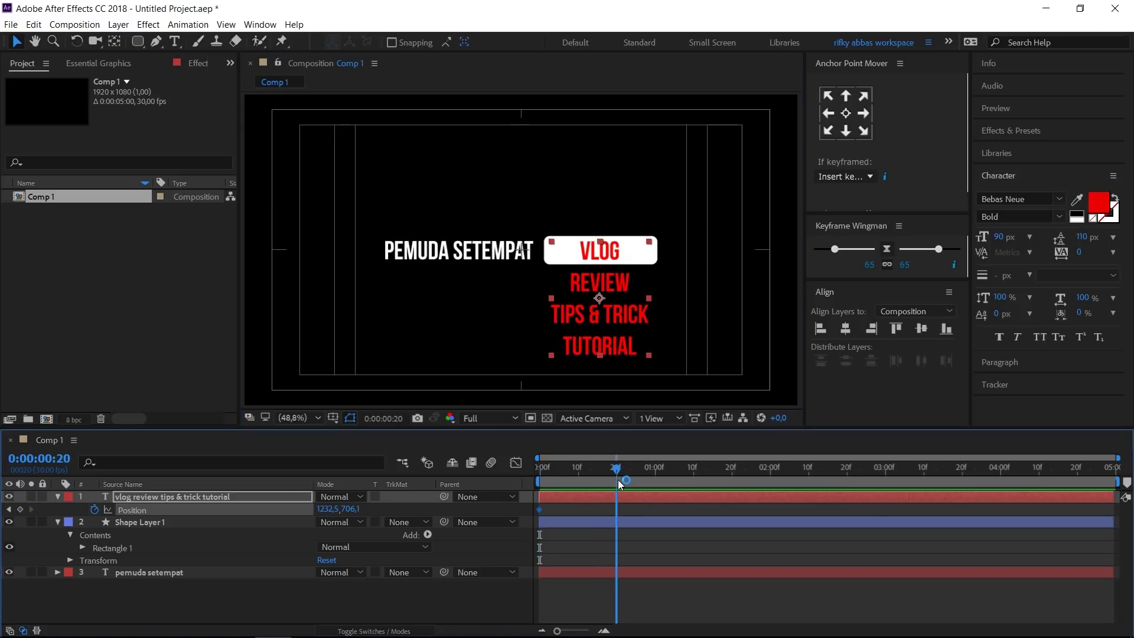
{"action": "left_click_drag", "start_coordinate": [621, 313], "coordinate": [618, 283]}
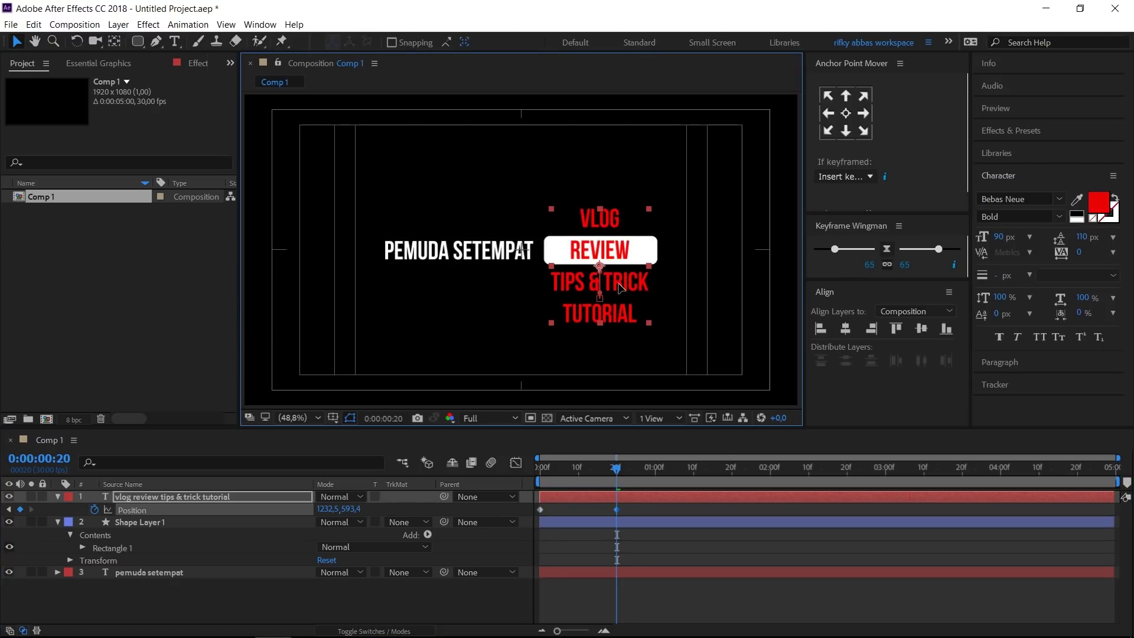
Add keyframes with TIPS & TRICK at 1:10 and TUTORIAL at 2:00, then ease all to 72.
{"action": "left_click", "coordinate": [691, 470]}
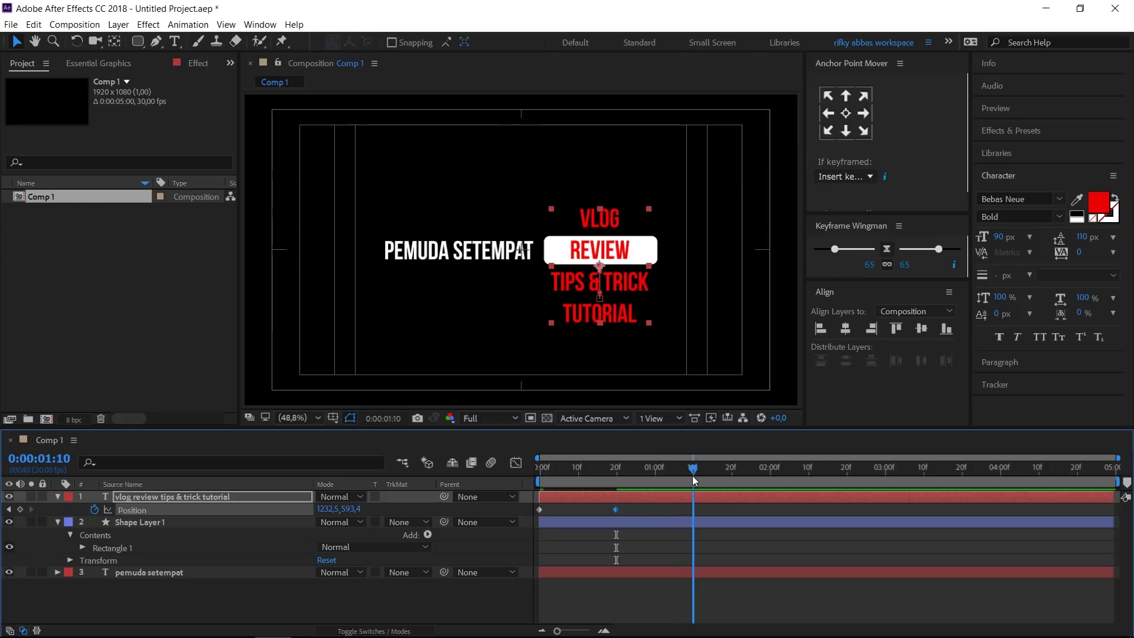
{"action": "left_click_drag", "start_coordinate": [611, 295], "coordinate": [613, 266]}
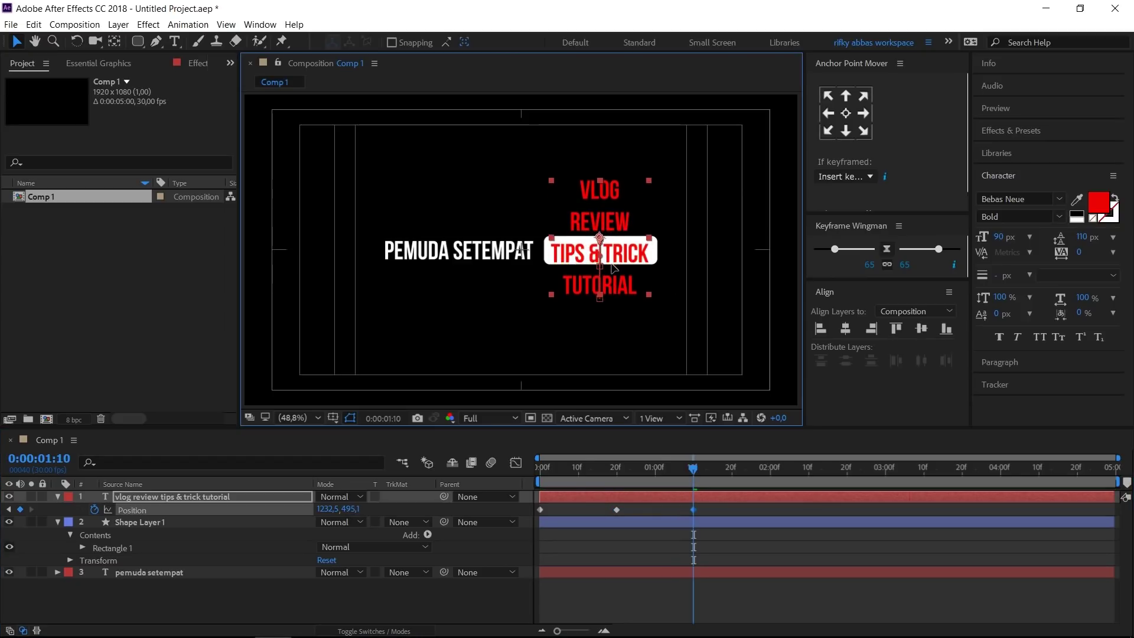
{"action": "left_click", "coordinate": [771, 469]}
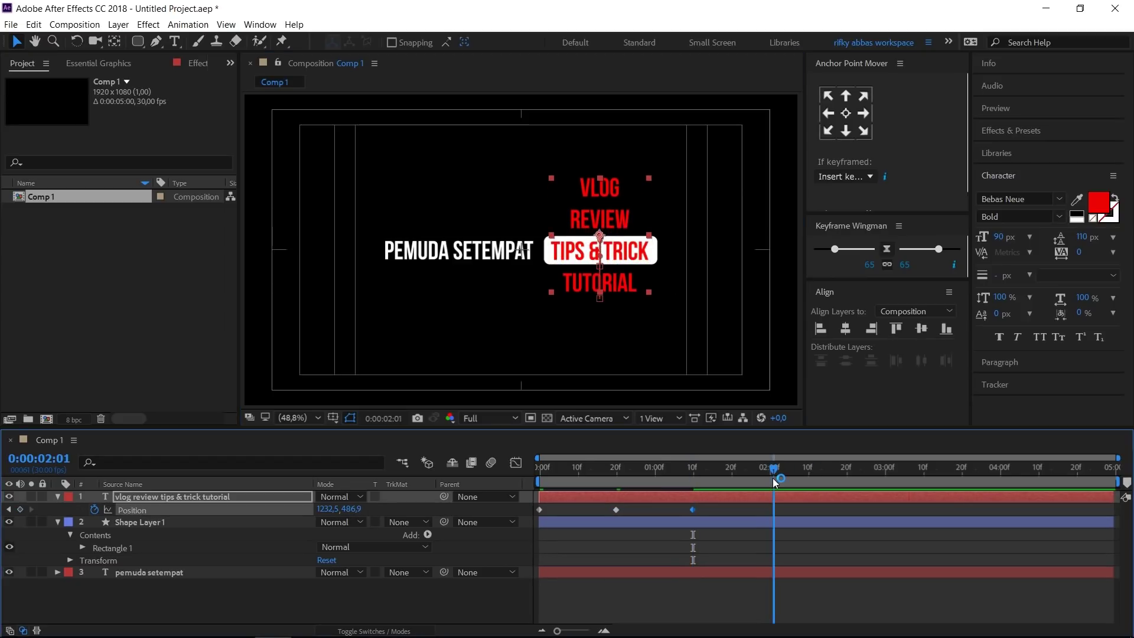
{"action": "left_click_drag", "start_coordinate": [630, 292], "coordinate": [629, 262]}
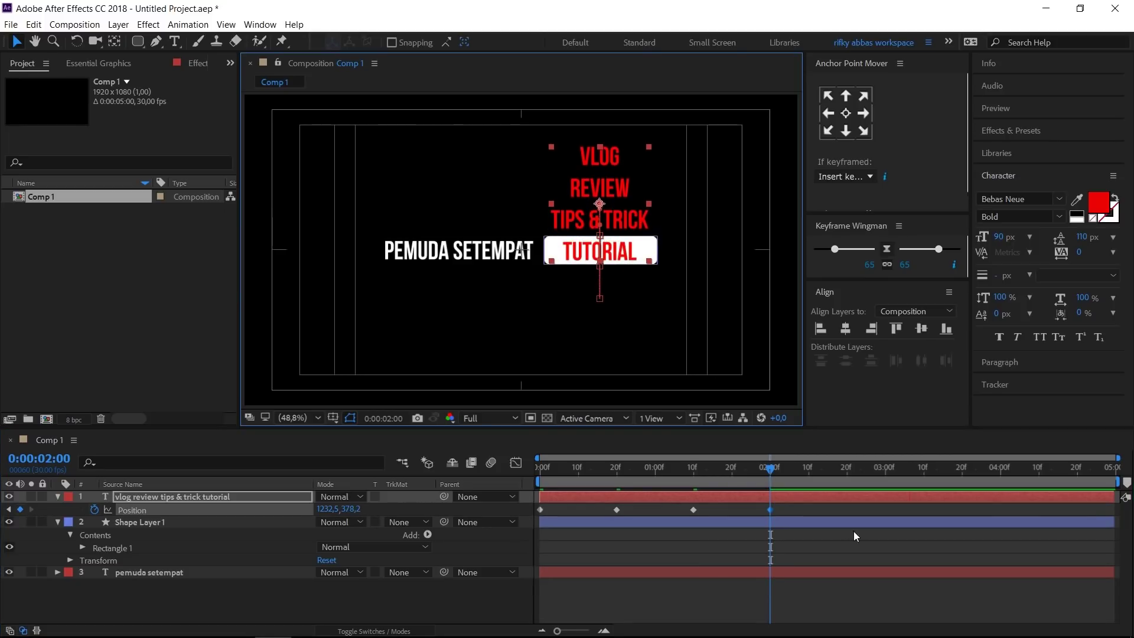
{"action": "left_click_drag", "start_coordinate": [820, 539], "coordinate": [518, 497]}
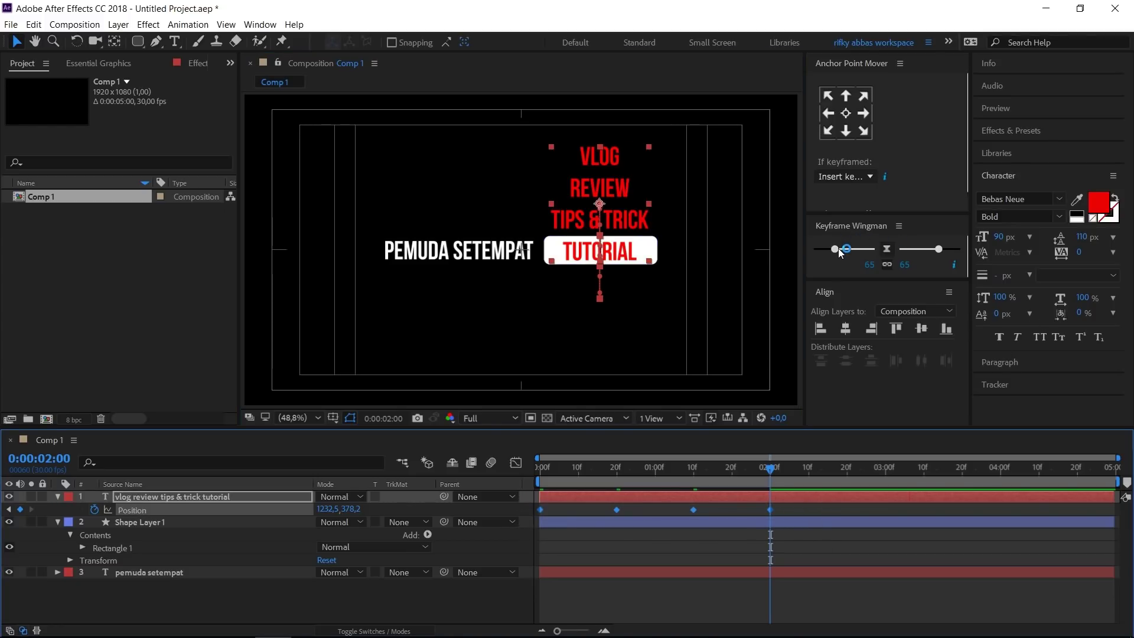
{"action": "left_click_drag", "start_coordinate": [868, 265], "coordinate": [871, 266]}
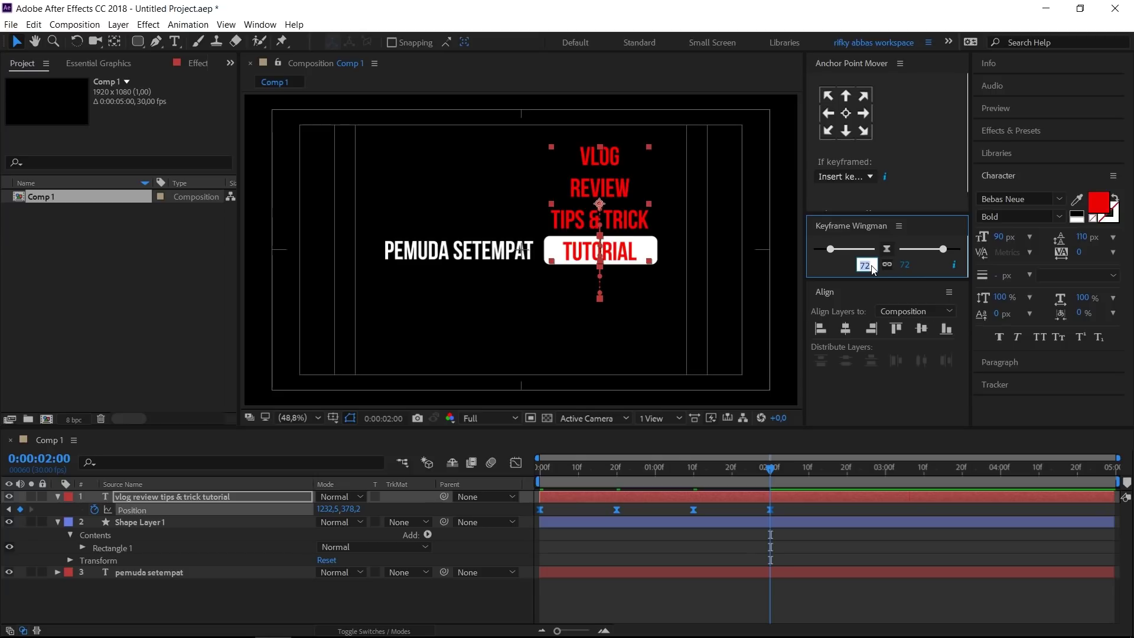
{"action": "left_click", "coordinate": [685, 553]}
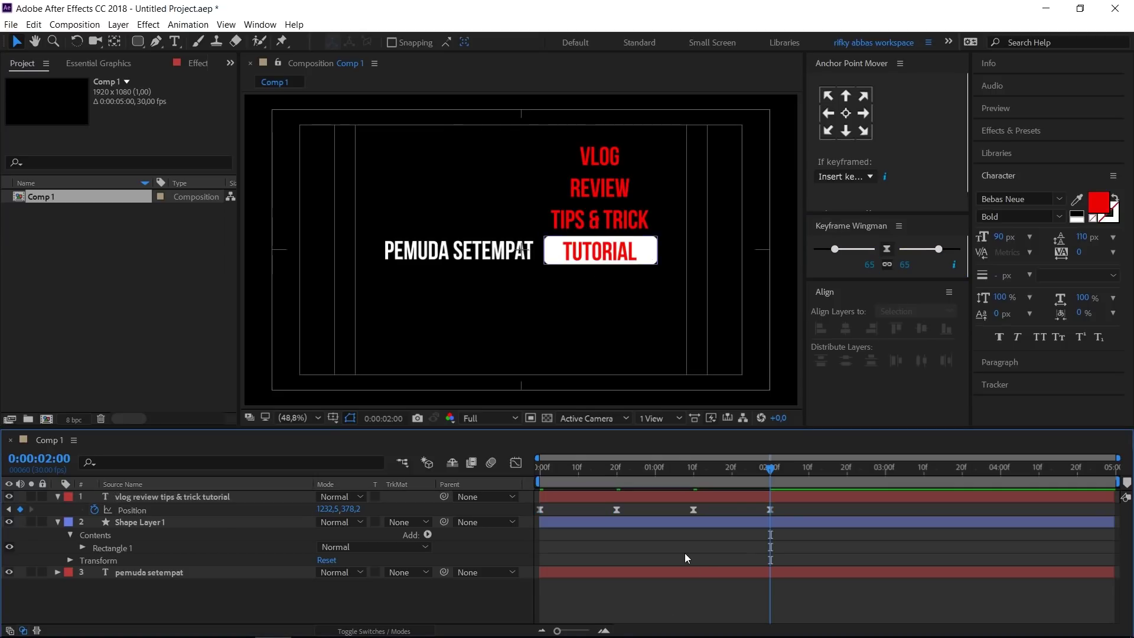
{"action": "key", "text": "space"}
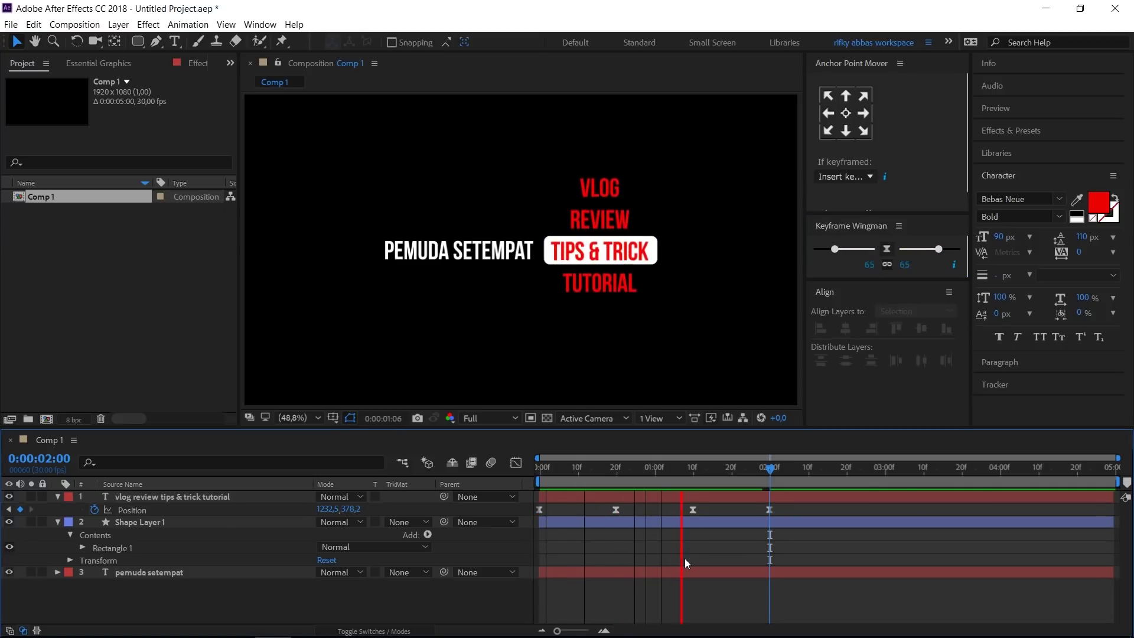
{"action": "left_click", "coordinate": [640, 467]}
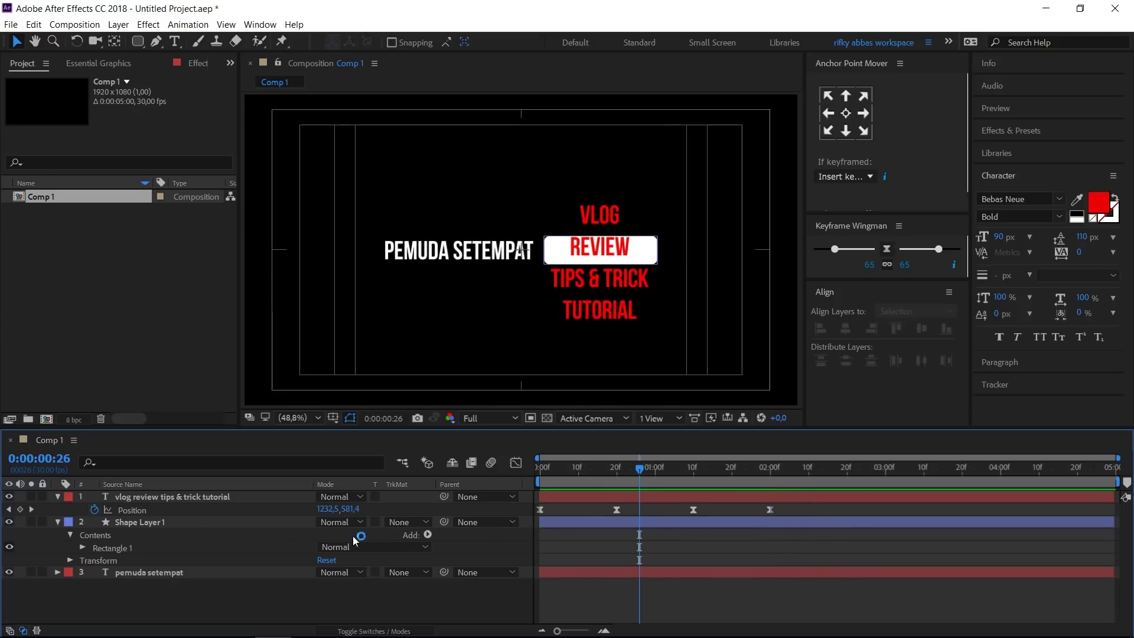
Set the white box layer's track matte to Alpha Inverted Matte from the word list, then preview.
{"action": "left_click", "coordinate": [165, 523]}
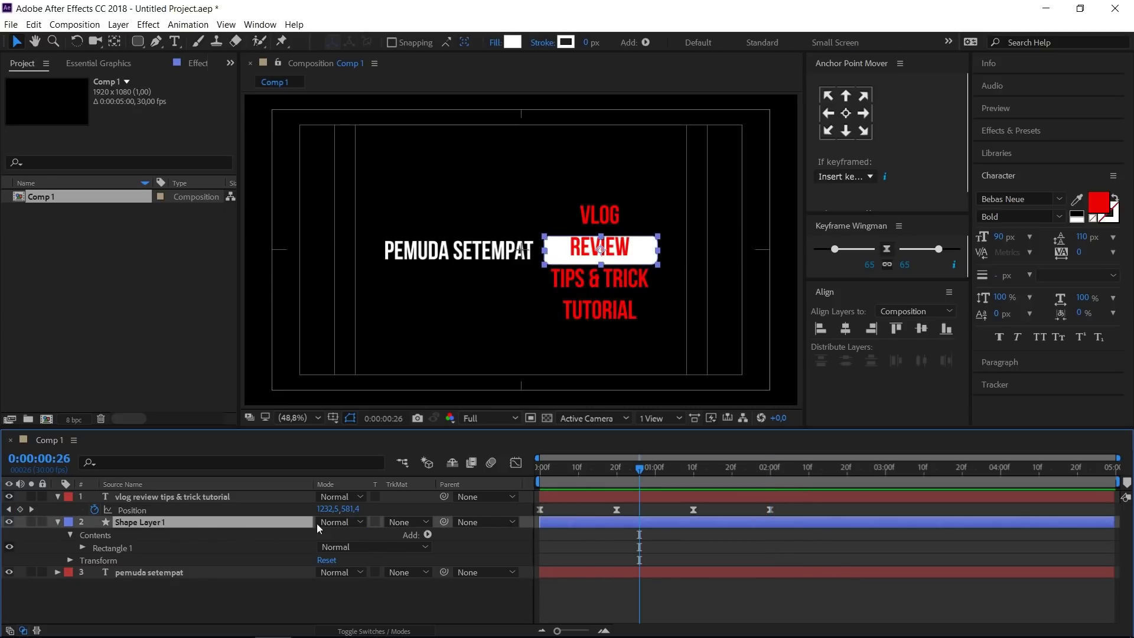
{"action": "left_click", "coordinate": [407, 521]}
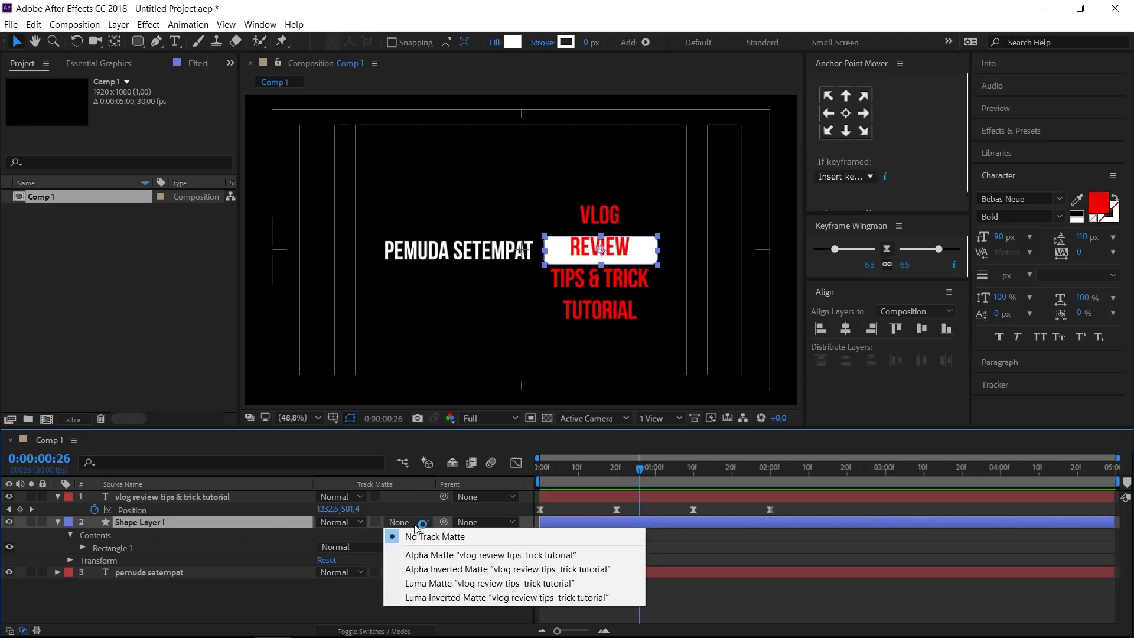
{"action": "left_click", "coordinate": [452, 572]}
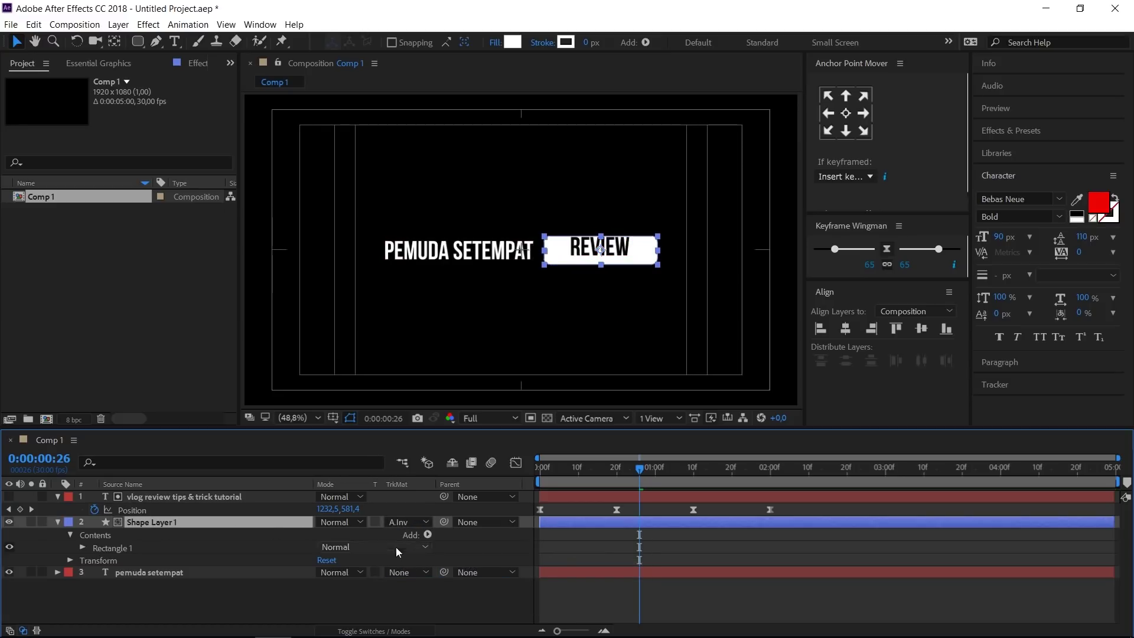
{"action": "left_click", "coordinate": [385, 630]}
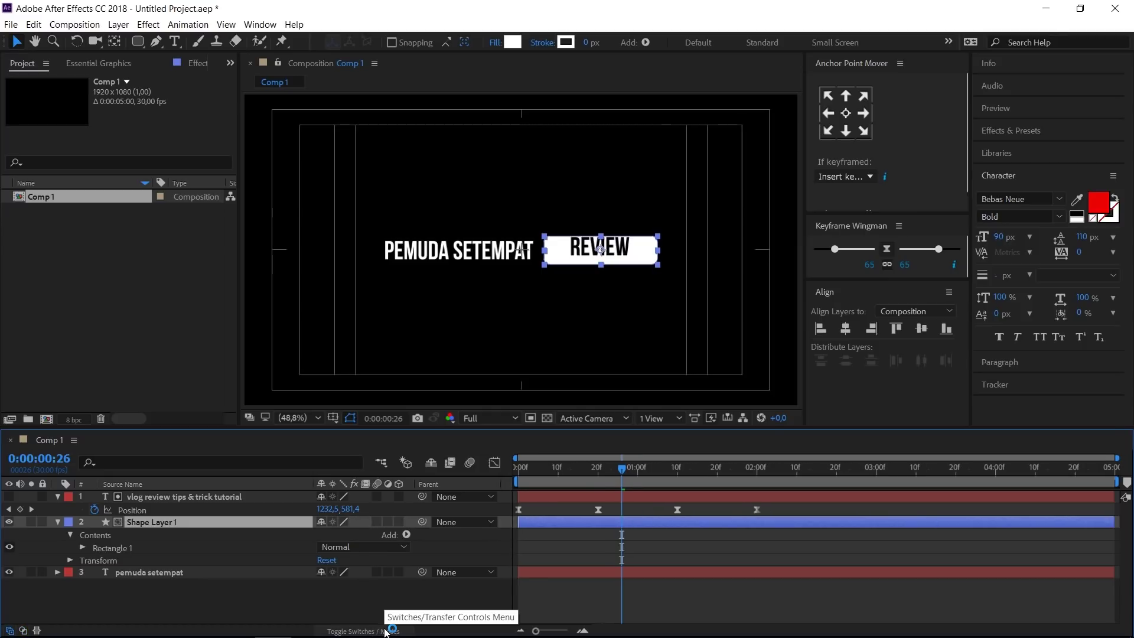
{"action": "left_click", "coordinate": [385, 630]}
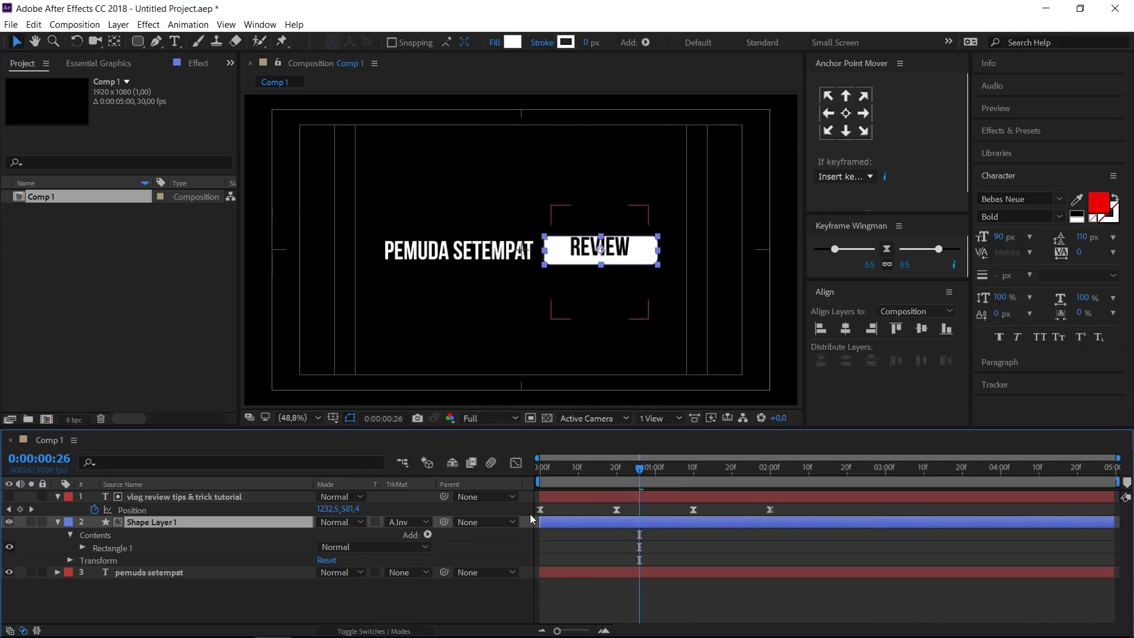
{"action": "key", "text": "space"}
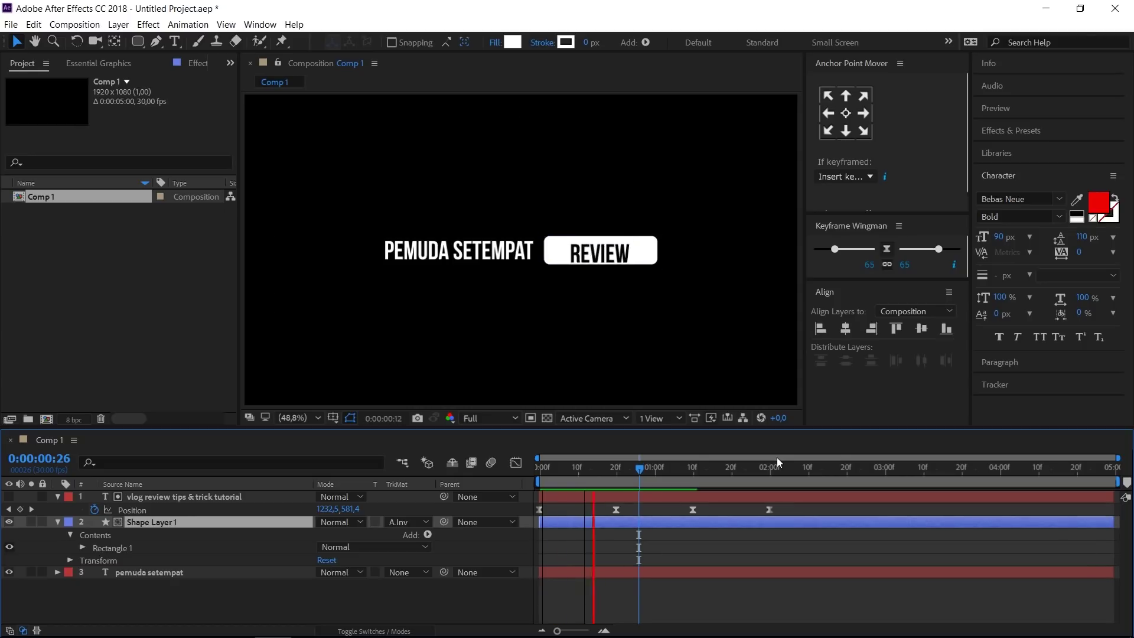
{"action": "left_click", "coordinate": [671, 549]}
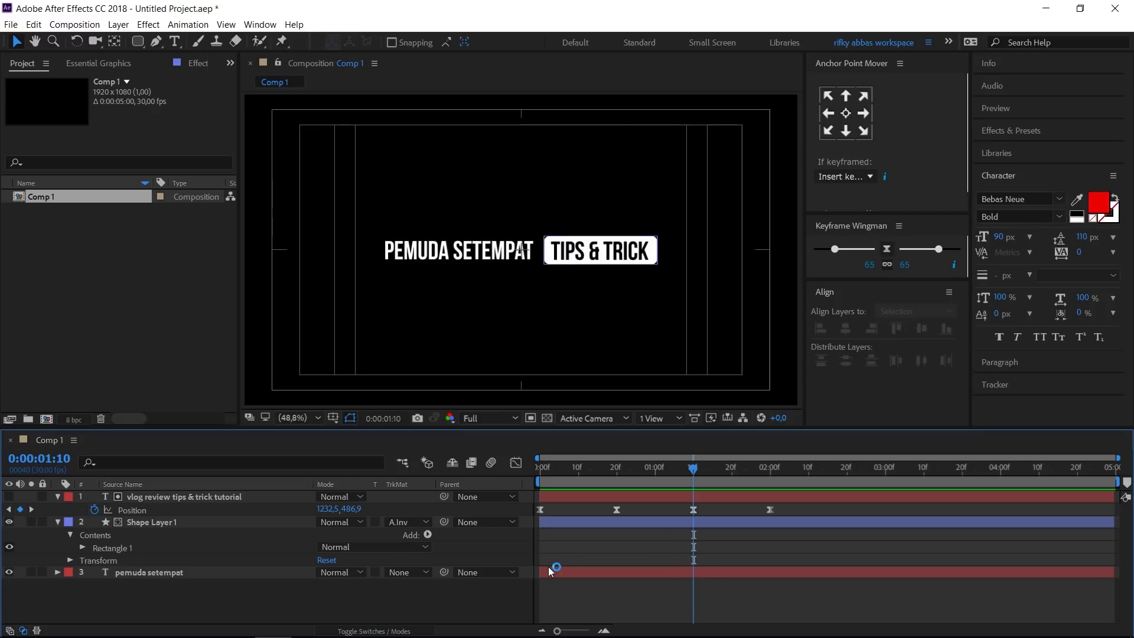
Duplicate the white box and word list, placing the copied words below Shape Layer 2.
{"action": "left_click", "coordinate": [151, 519]}
{"action": "left_click", "coordinate": [168, 497], "text": "shift"}
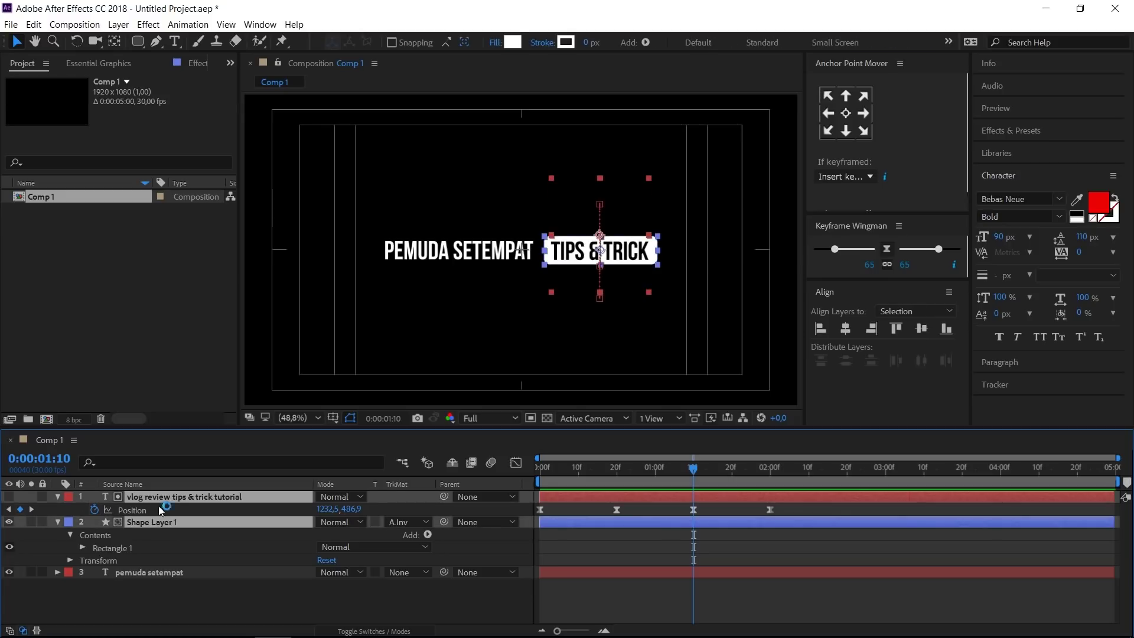
{"action": "key", "text": "ctrl+d"}
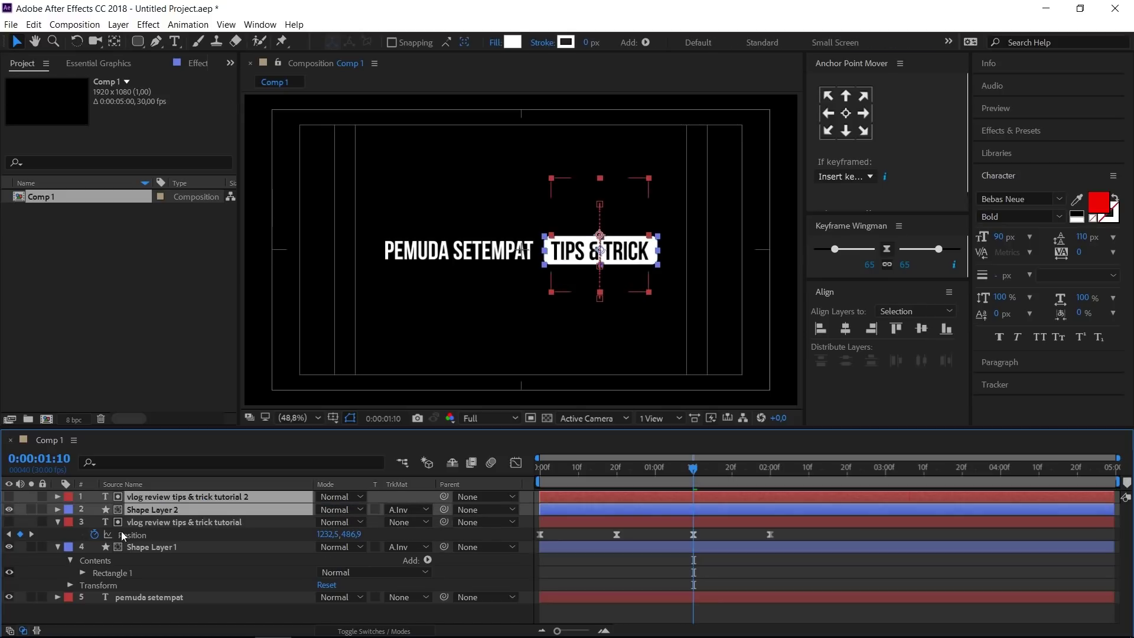
{"action": "left_click", "coordinate": [57, 524]}
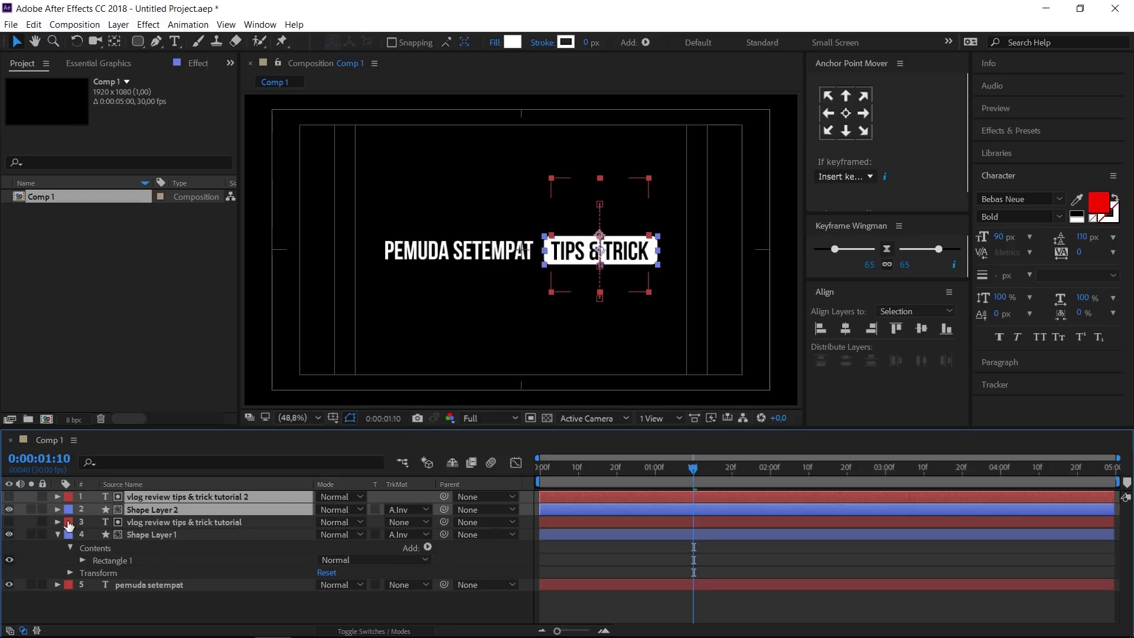
{"action": "left_click_drag", "start_coordinate": [182, 497], "coordinate": [182, 512]}
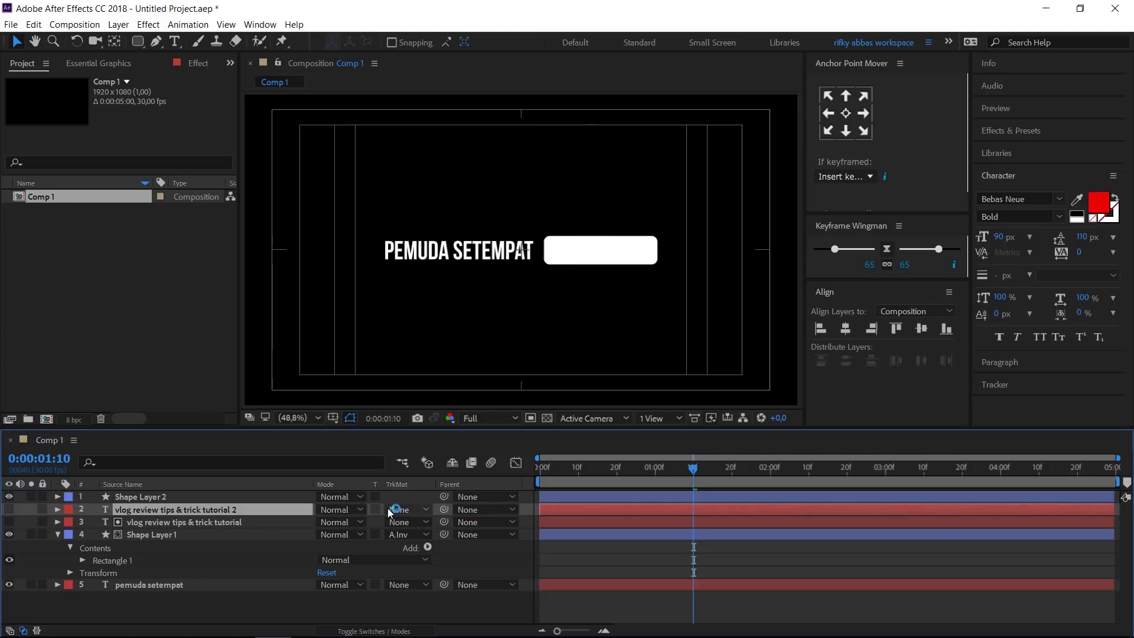
Give the copied words an Alpha Inverted Matte from Shape Layer 2.
{"action": "left_click", "coordinate": [406, 510]}
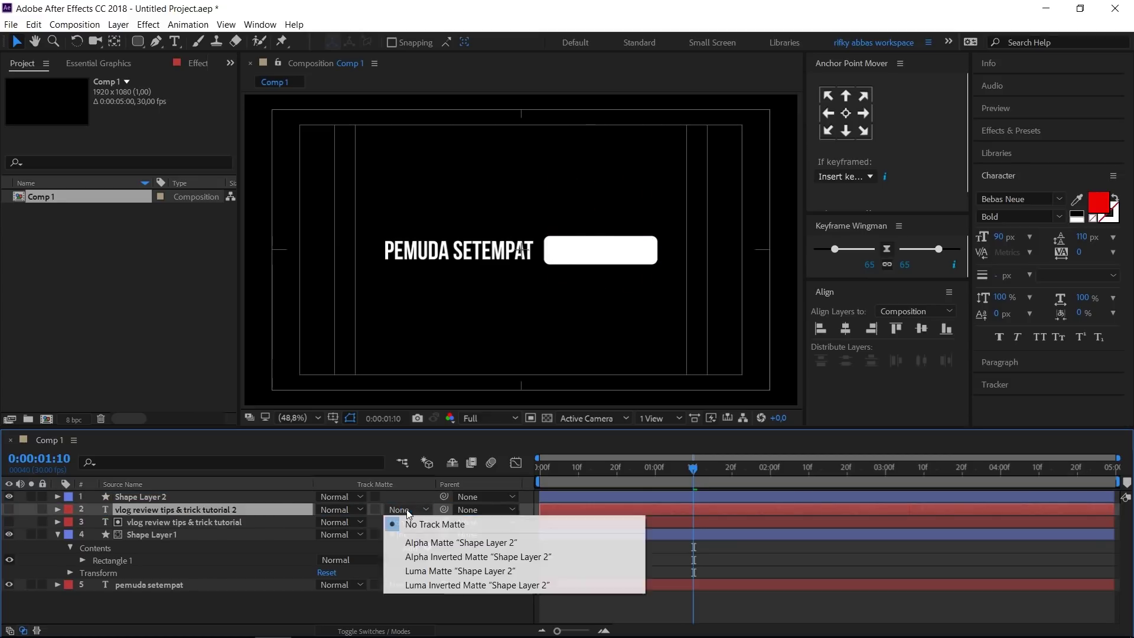
{"action": "left_click", "coordinate": [428, 557]}
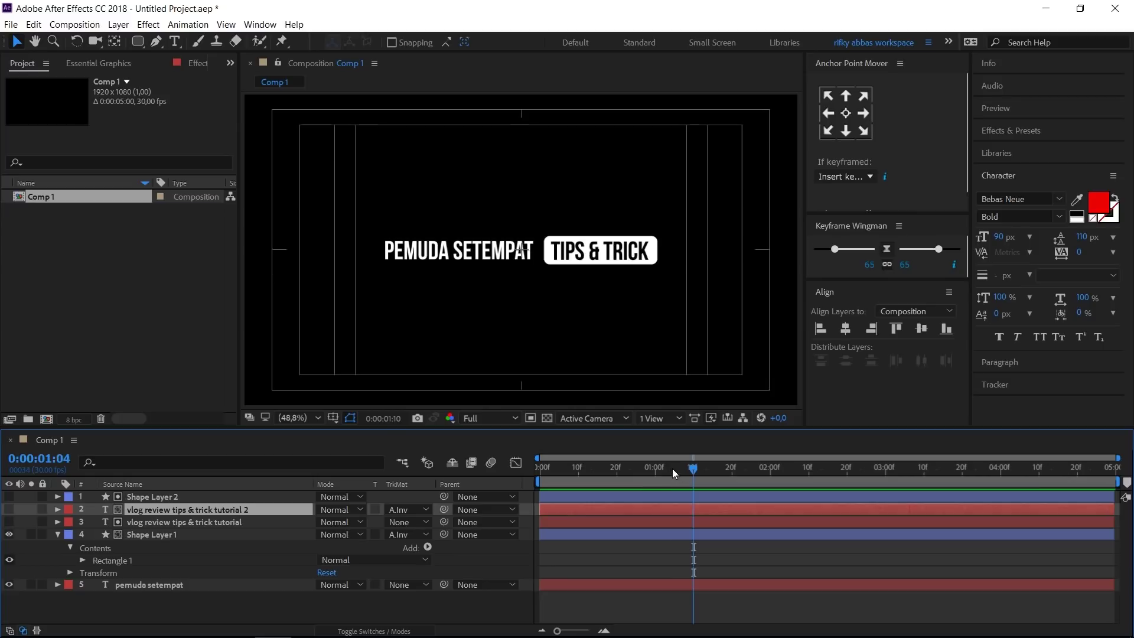
{"action": "left_click", "coordinate": [643, 468]}
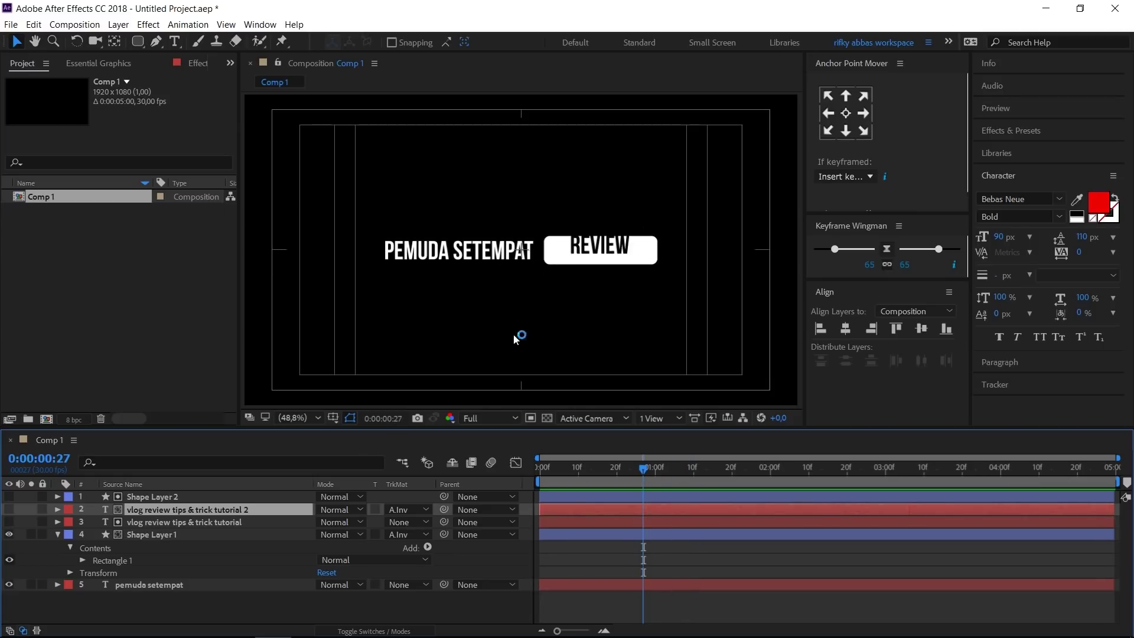
Make the copied word list visible and preview it up to 1 second 6 frames.
{"action": "left_click", "coordinate": [9, 509]}
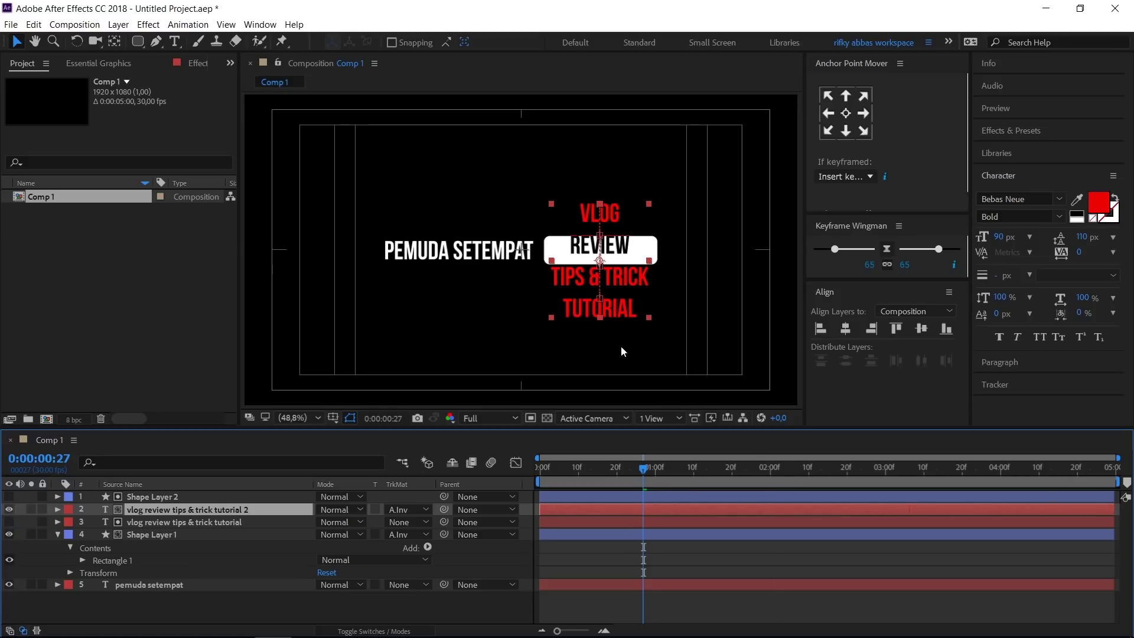
{"action": "key", "text": "space"}
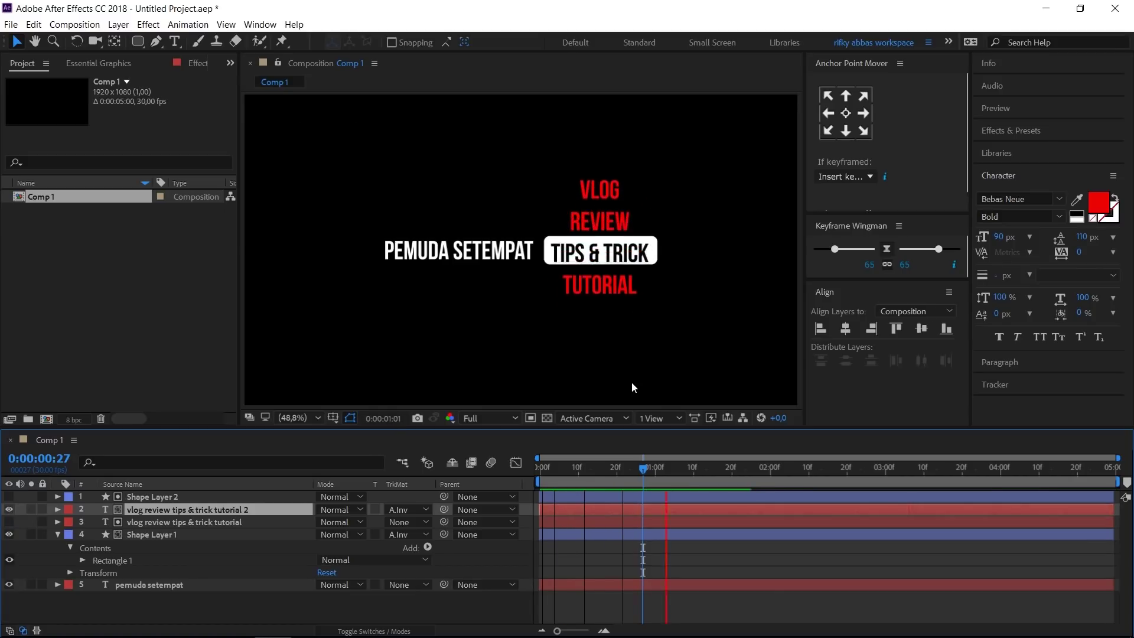
{"action": "left_click_drag", "start_coordinate": [663, 473], "coordinate": [677, 474]}
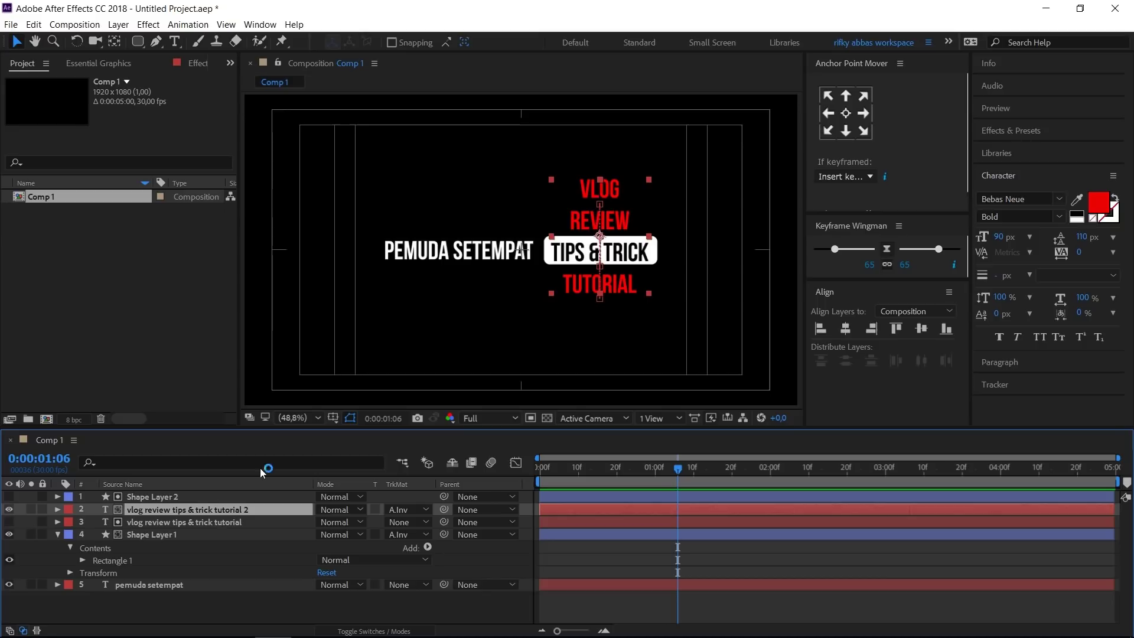
Move the box copy's anchor point to its bottom centre.
{"action": "left_click", "coordinate": [160, 499]}
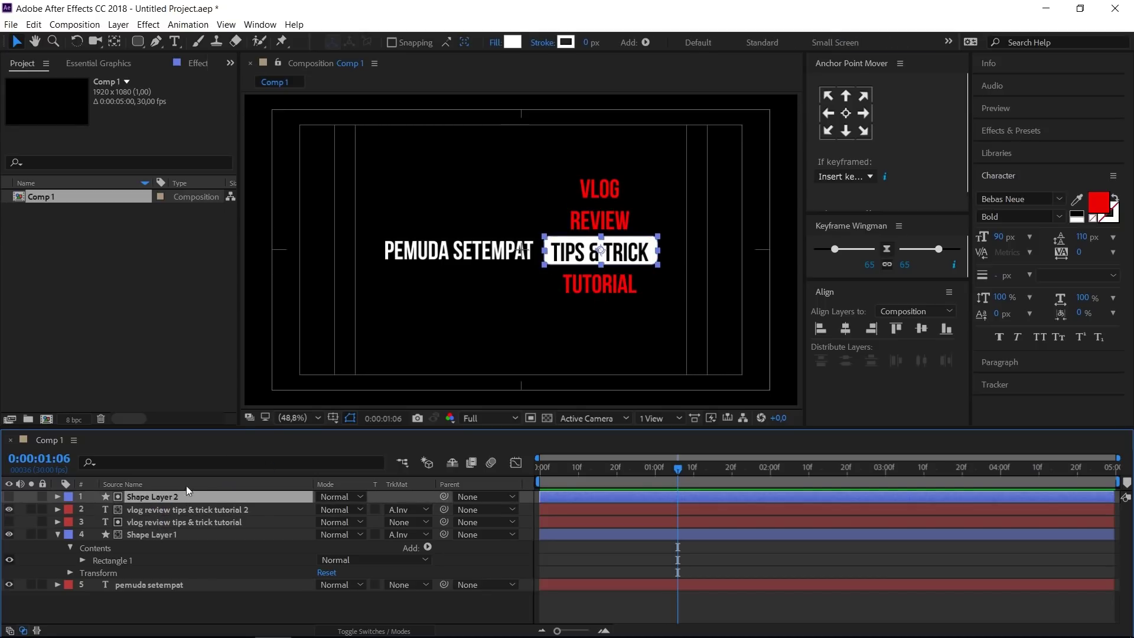
{"action": "left_click", "coordinate": [845, 131]}
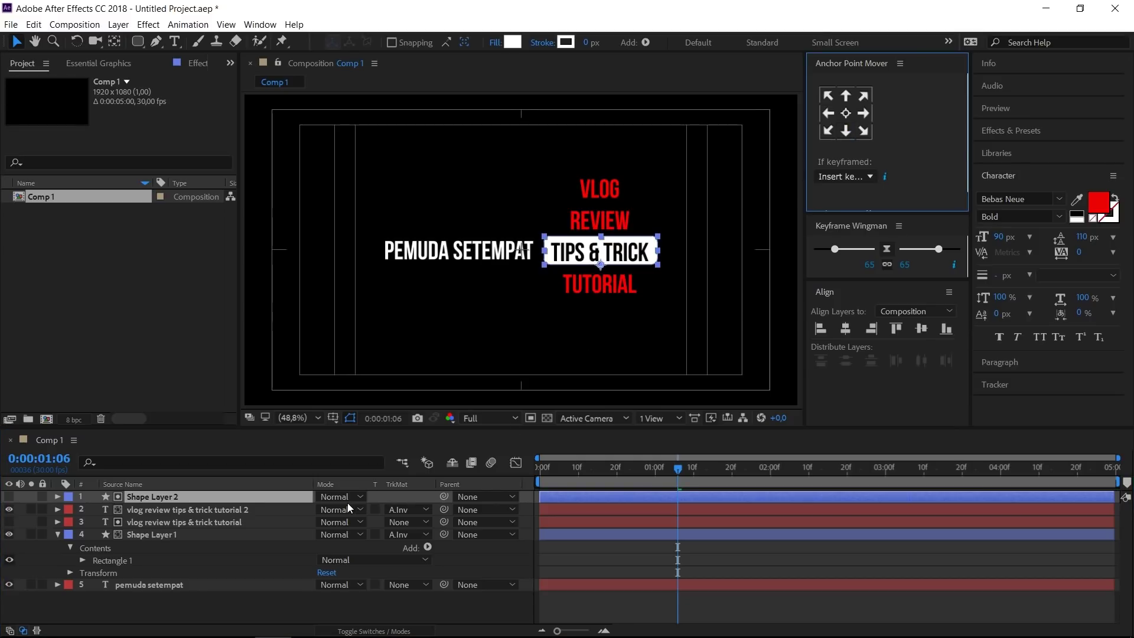
{"action": "key", "text": "s"}
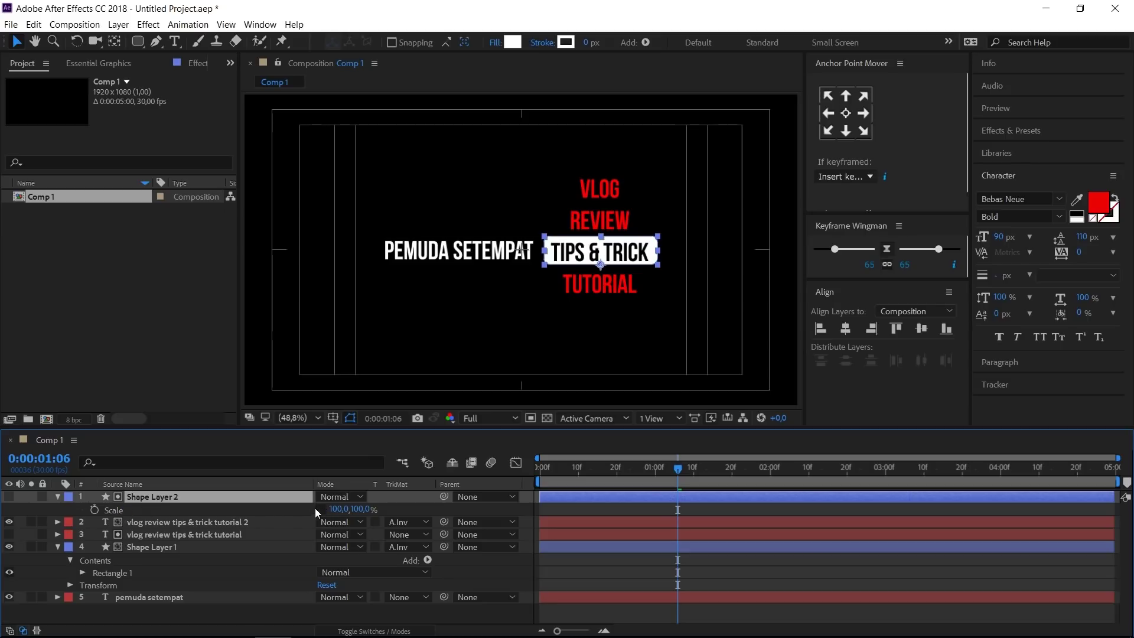
Set the box copy's vertical scale to 684% so it stretches upward, then preview.
{"action": "left_click", "coordinate": [357, 508]}
{"action": "type", "text": "531"}
{"action": "key", "text": "Return"}
{"action": "left_click_drag", "start_coordinate": [662, 483], "coordinate": [738, 460]}
{"action": "key", "text": "Return"}
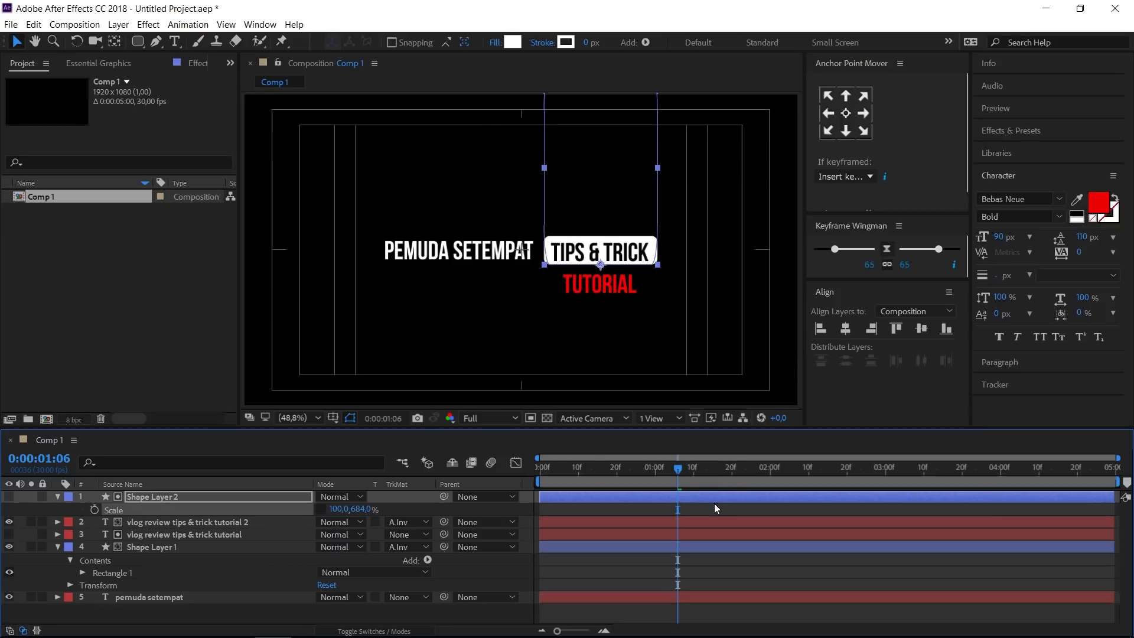
{"action": "key", "text": "space"}
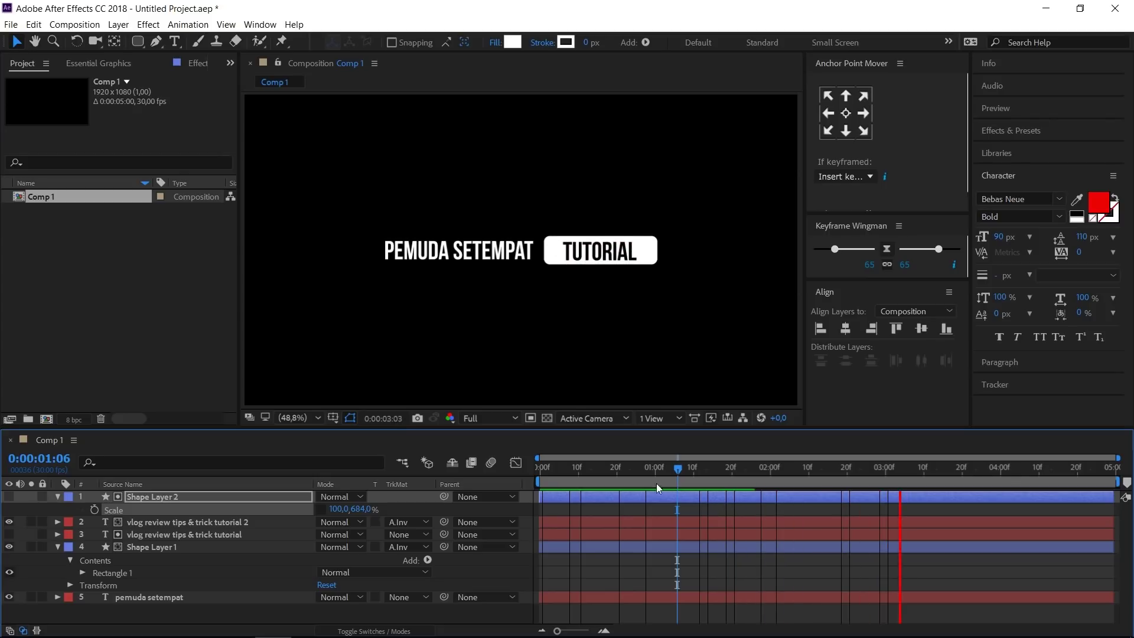
{"action": "left_click", "coordinate": [692, 468]}
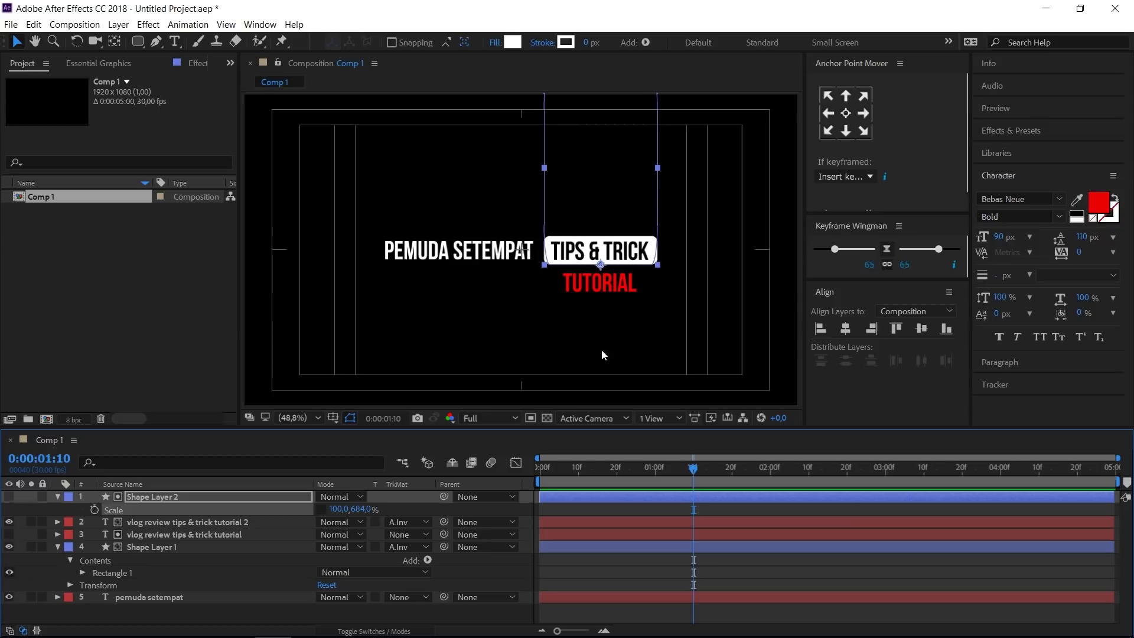
{"action": "key", "text": "space"}
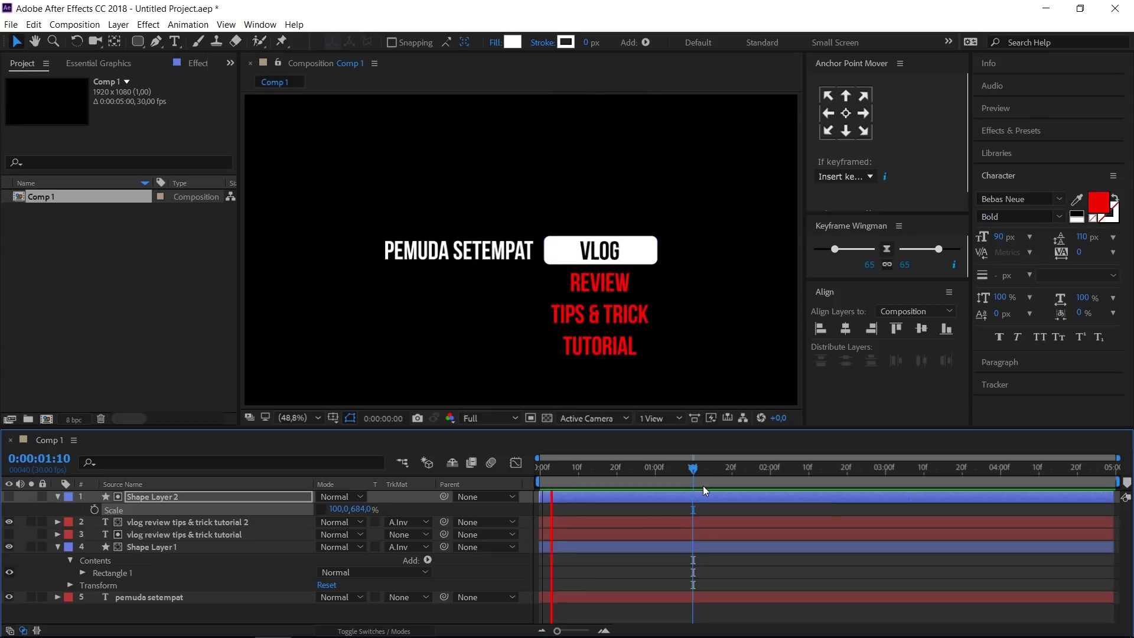
Change the copied word list's fill colour to white and preview the result.
{"action": "left_click", "coordinate": [712, 469]}
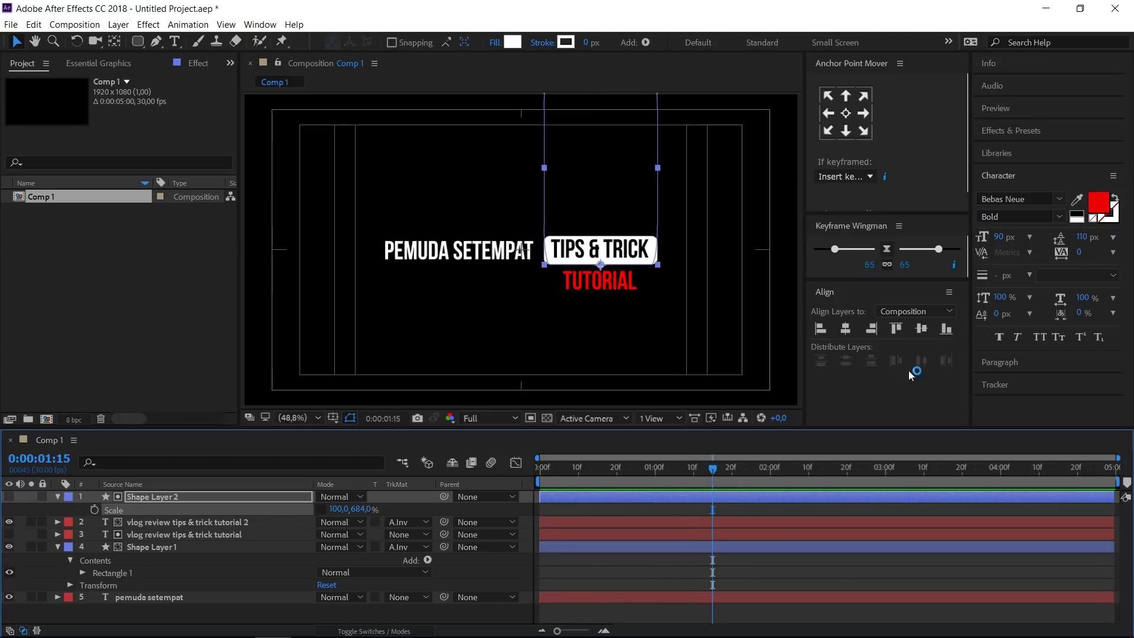
{"action": "left_click", "coordinate": [1099, 205]}
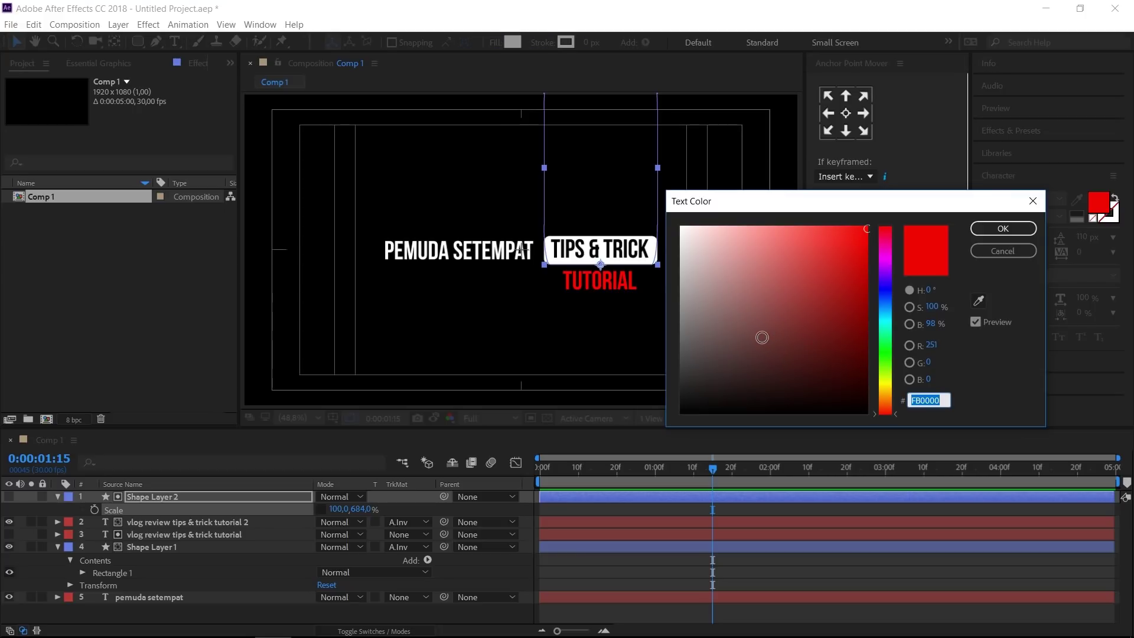
{"action": "left_click", "coordinate": [1002, 250]}
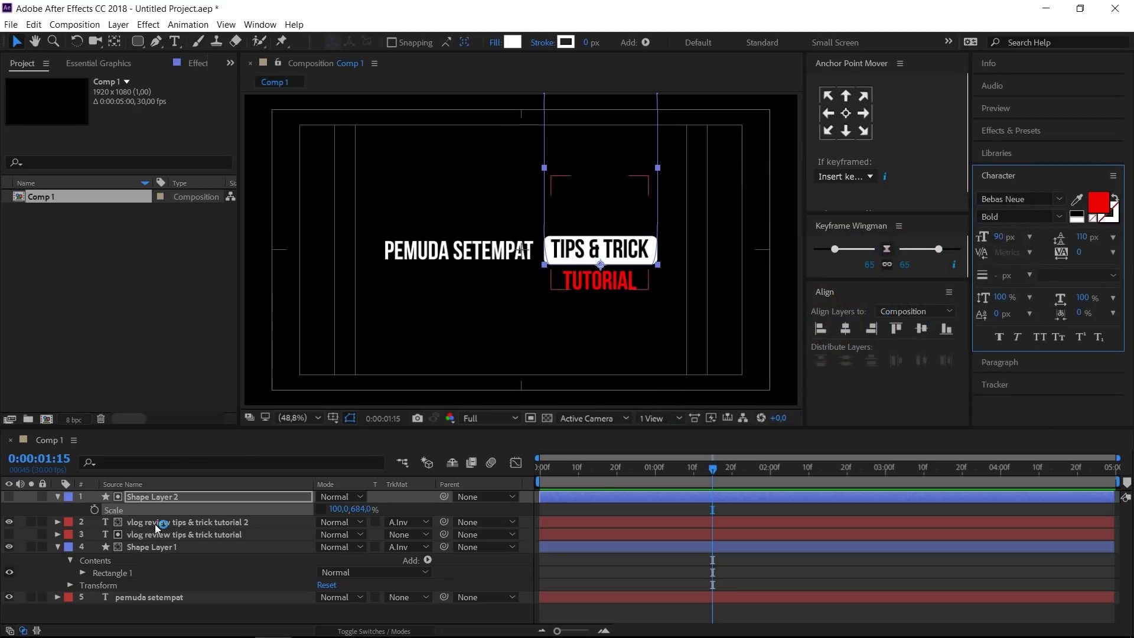
{"action": "left_click", "coordinate": [165, 522]}
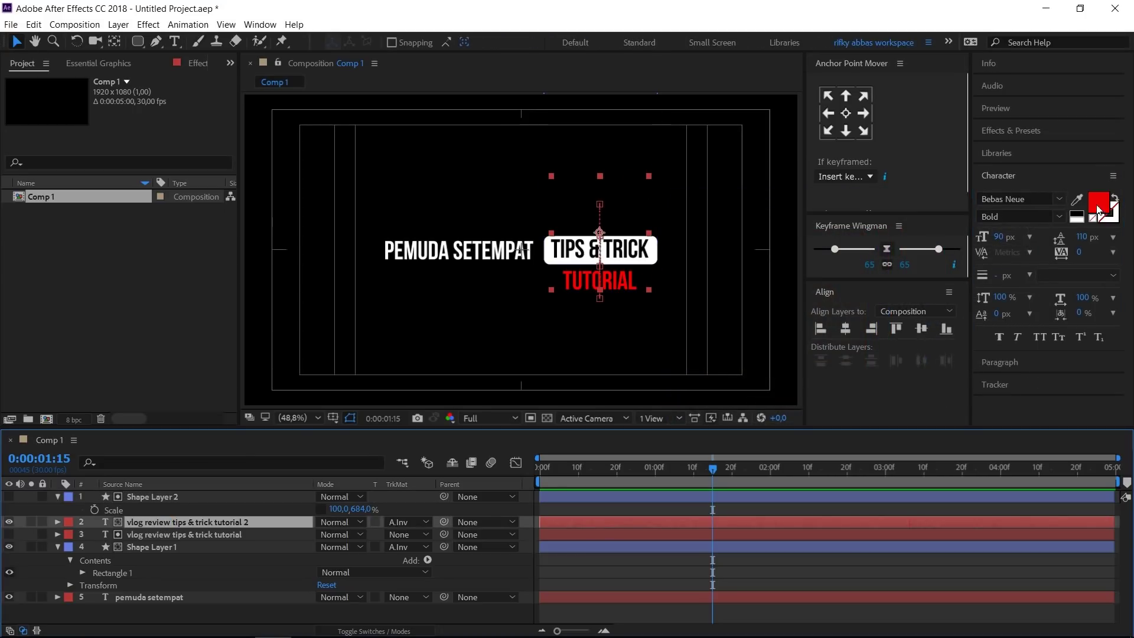
{"action": "left_click", "coordinate": [1076, 215]}
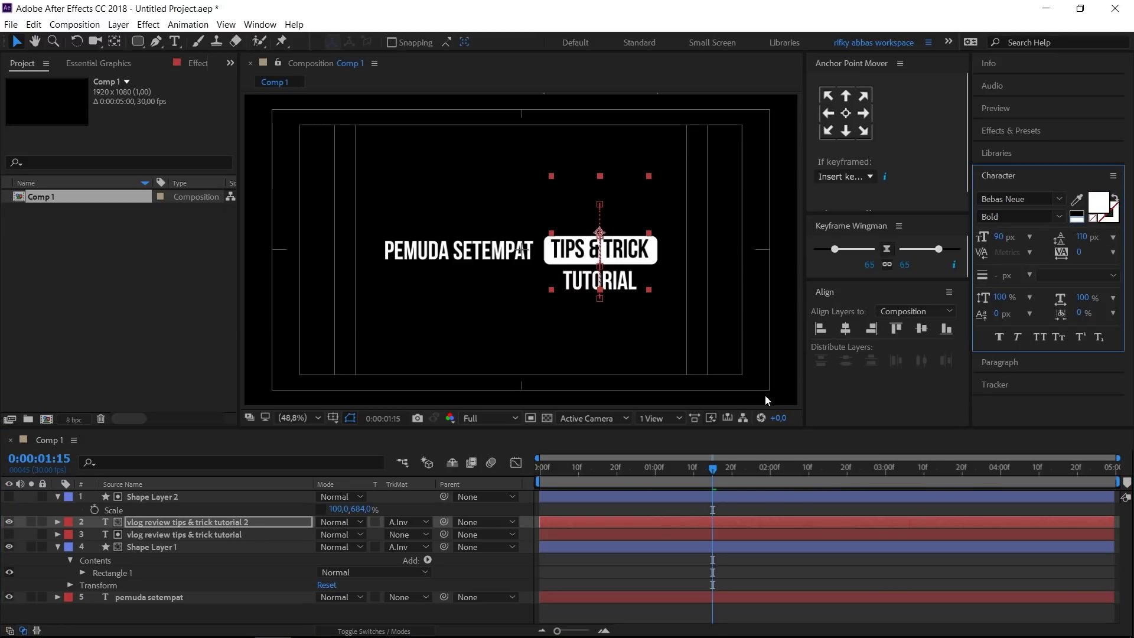
{"action": "key", "text": "space"}
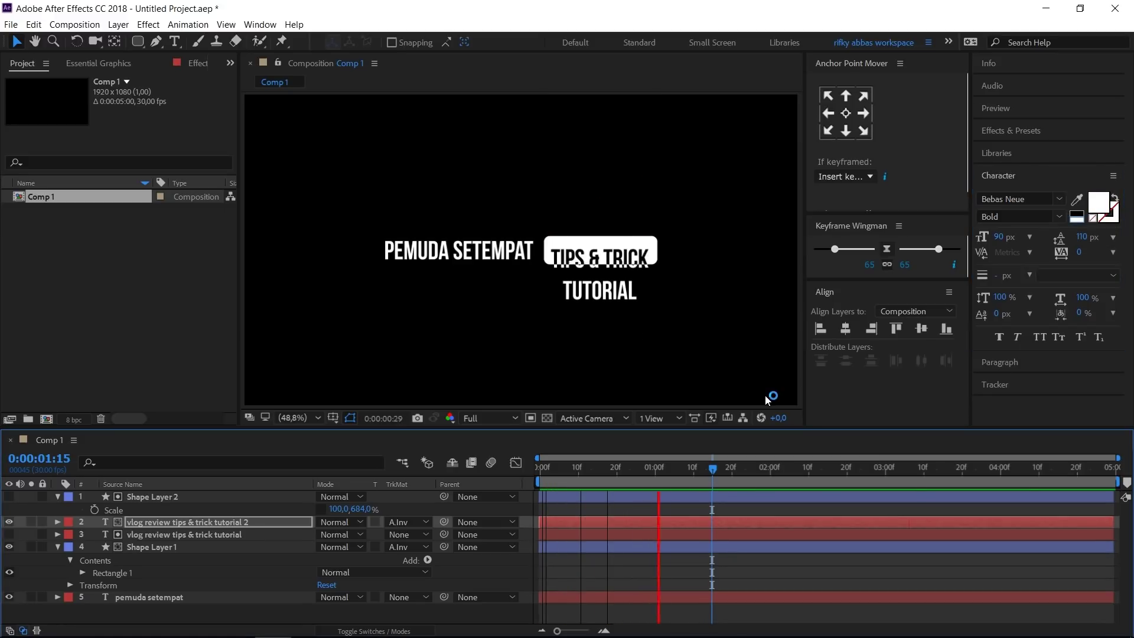